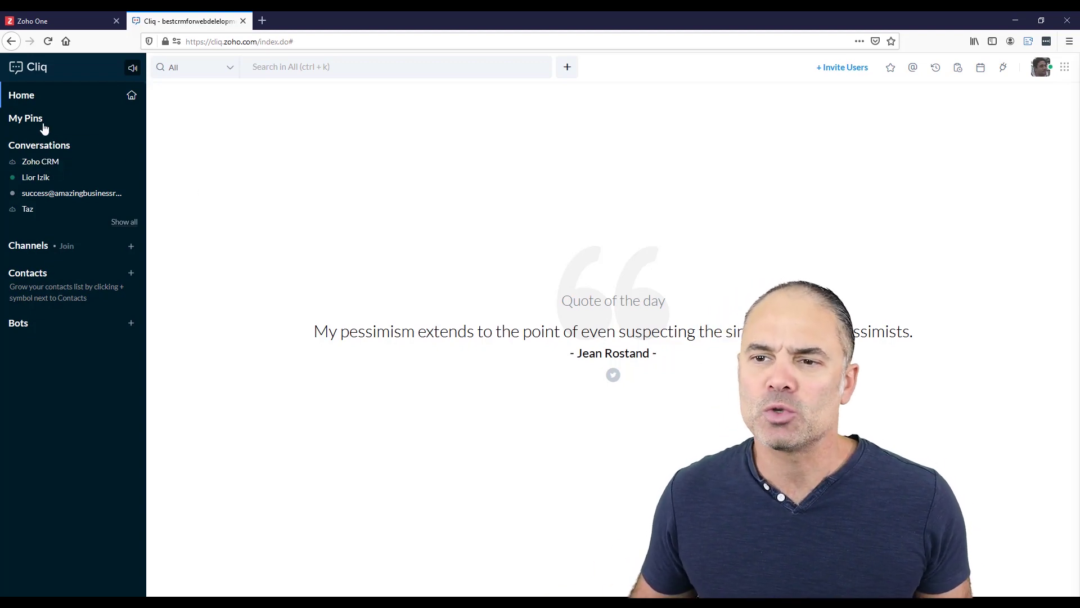
Open the available colleague's direct conversation in Cliq and send the message "hello"
{"action": "left_click", "coordinate": [36, 178]}
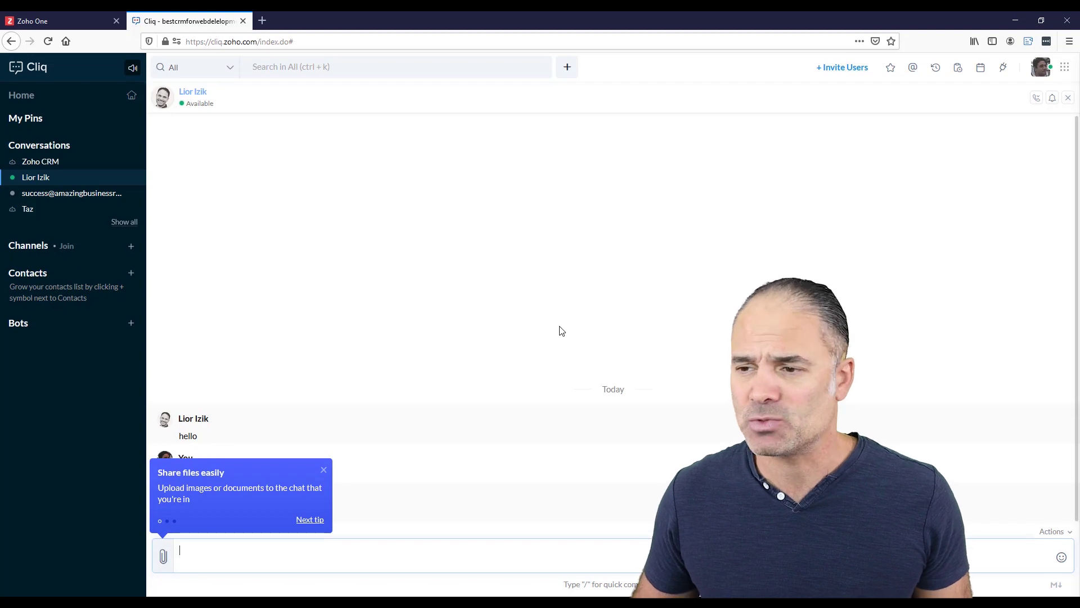
{"action": "left_click", "coordinate": [790, 221]}
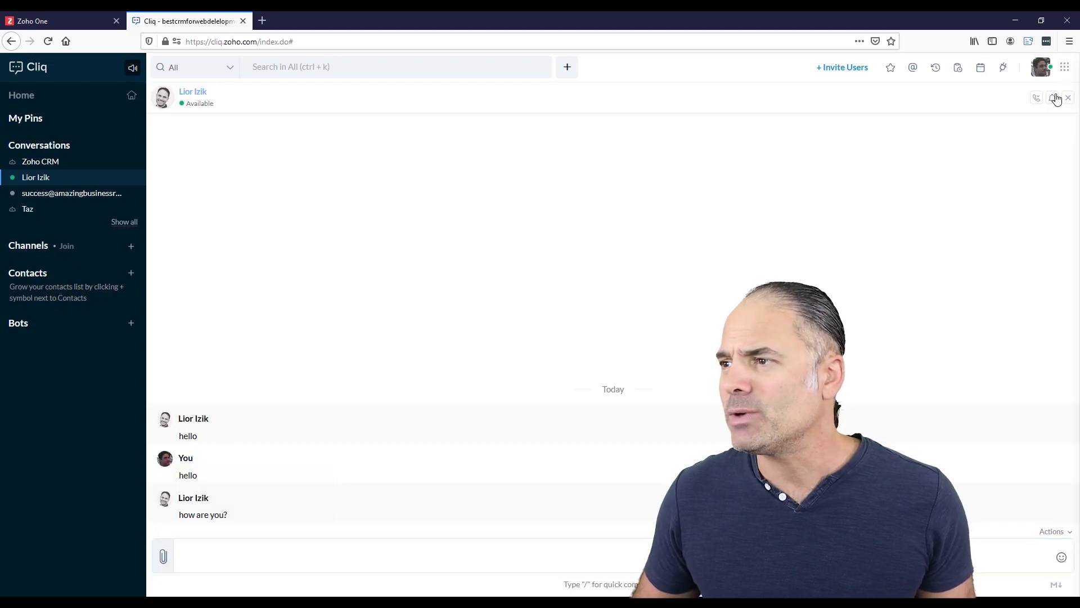
{"action": "mouse_move", "coordinate": [1036, 98]}
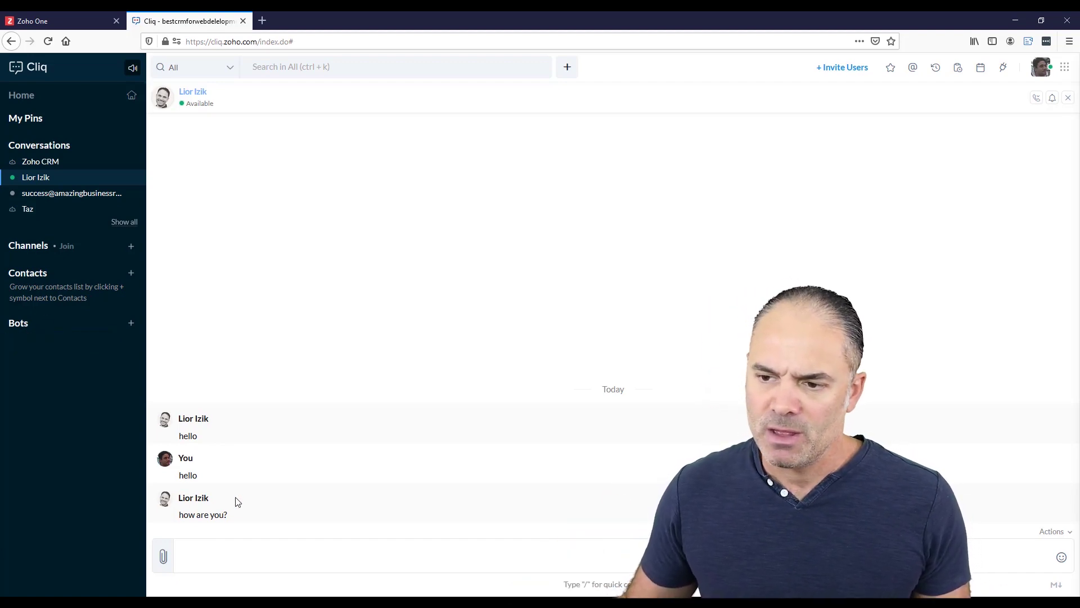
{"action": "left_click", "coordinate": [290, 558]}
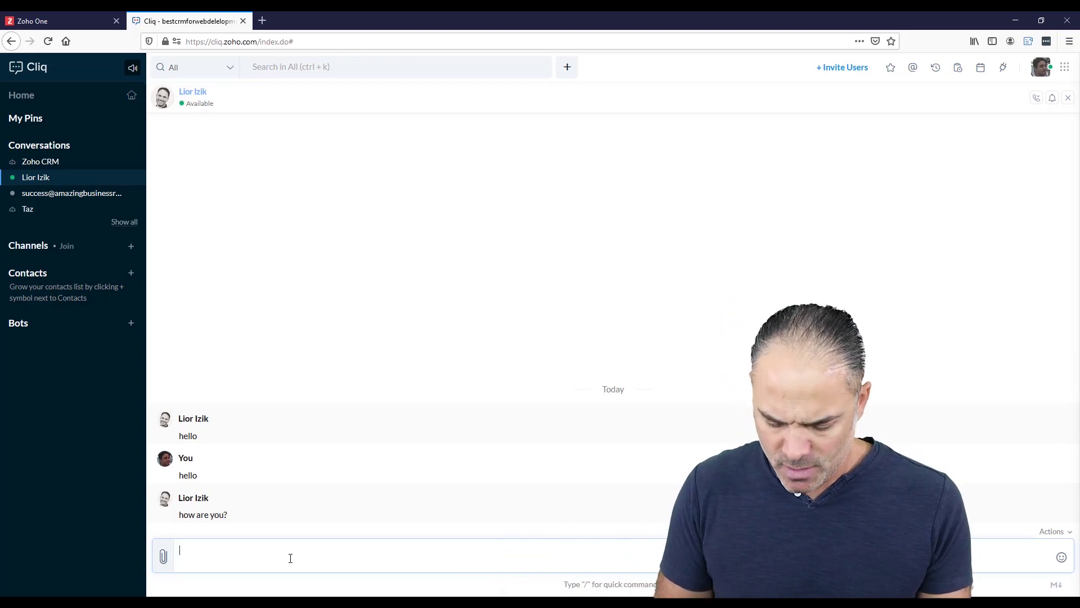
{"action": "type", "text": "hello"}
{"action": "key", "text": "Return"}
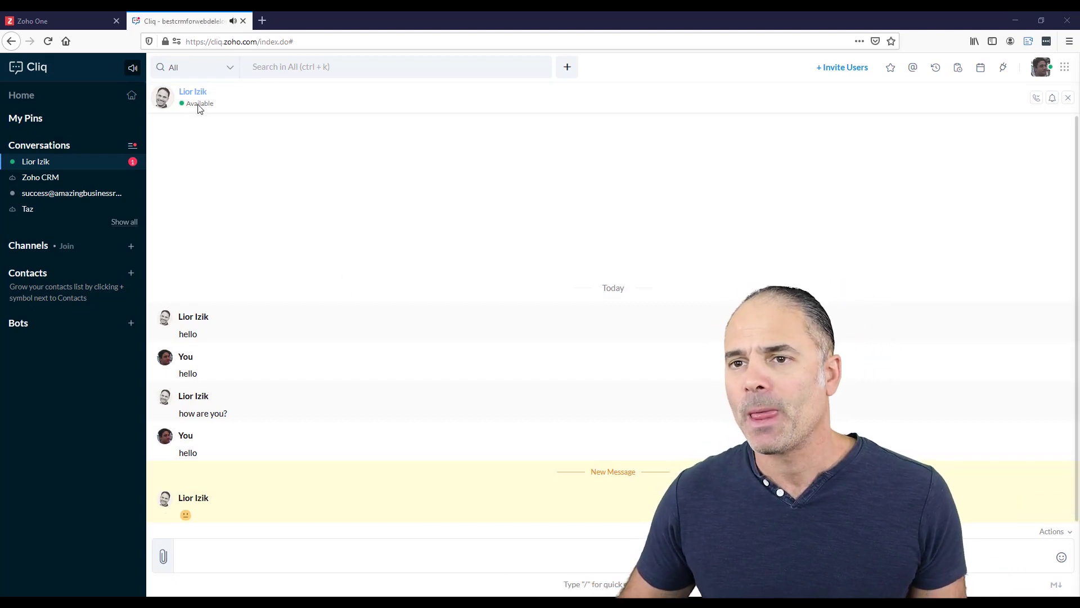
Switch to Zoho One, launch the CRM app, and place its browser tab after the Cliq tab
{"action": "left_click", "coordinate": [54, 26]}
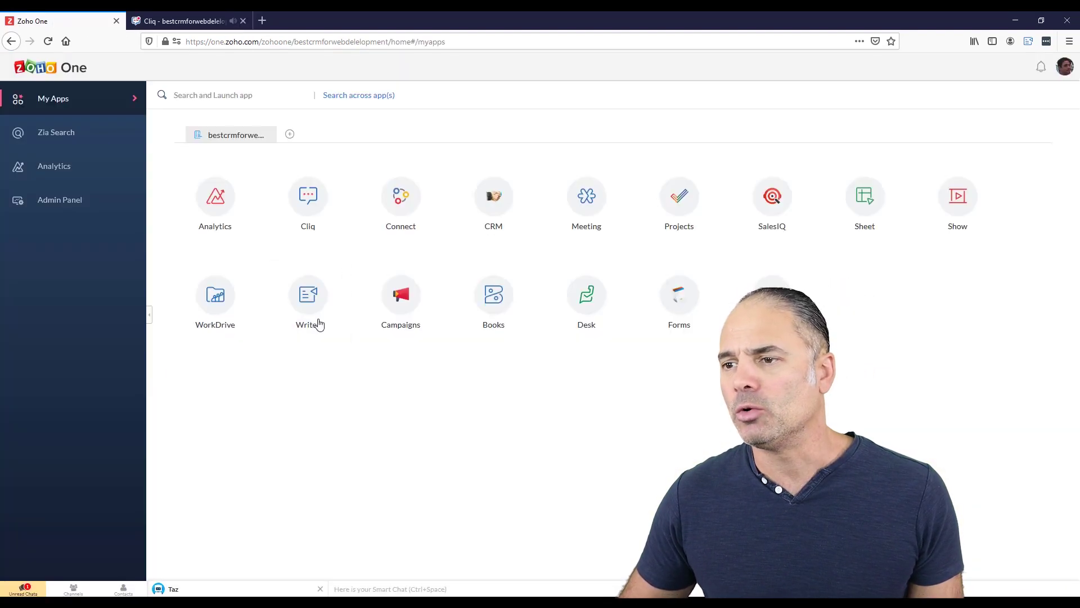
{"action": "left_click", "coordinate": [493, 195]}
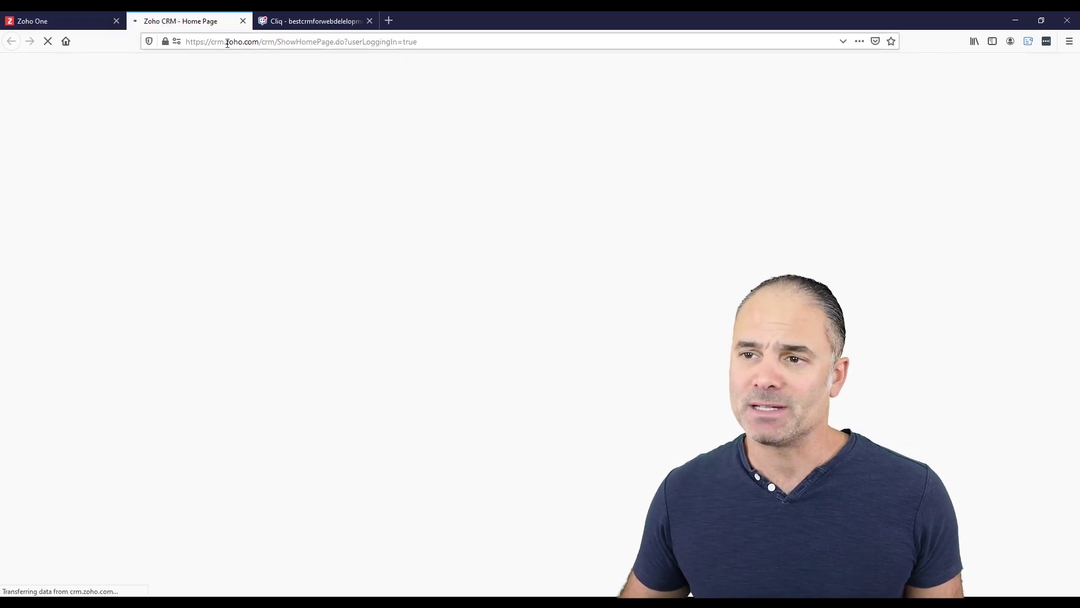
{"action": "left_click_drag", "start_coordinate": [271, 20], "coordinate": [332, 21]}
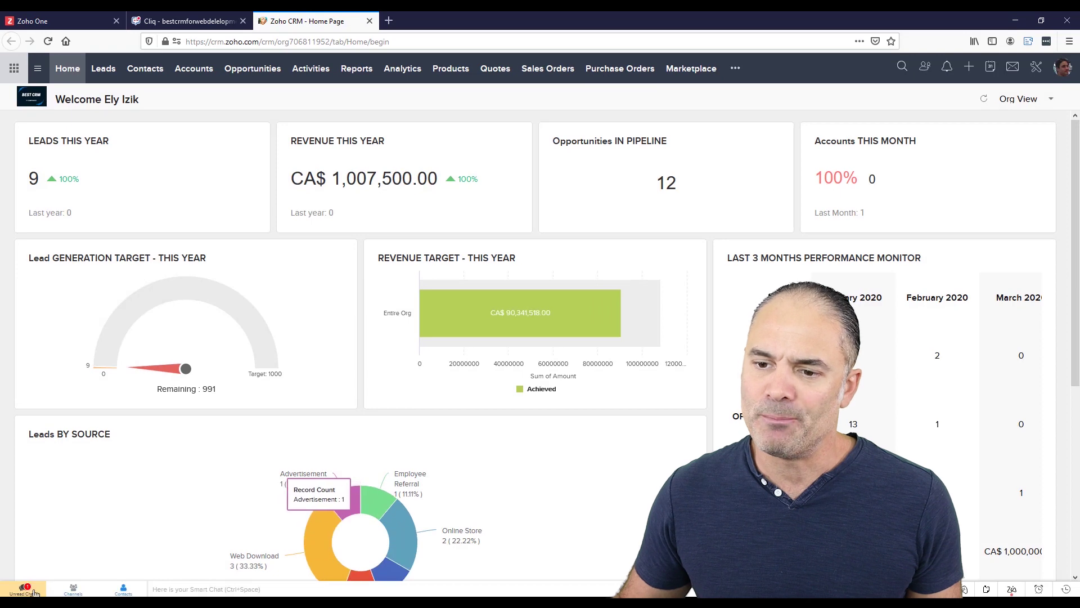
View the colleague's unread chat, the channels and the contacts in the CRM's built-in chat bar, and minimize the chat window
{"action": "left_click", "coordinate": [26, 589]}
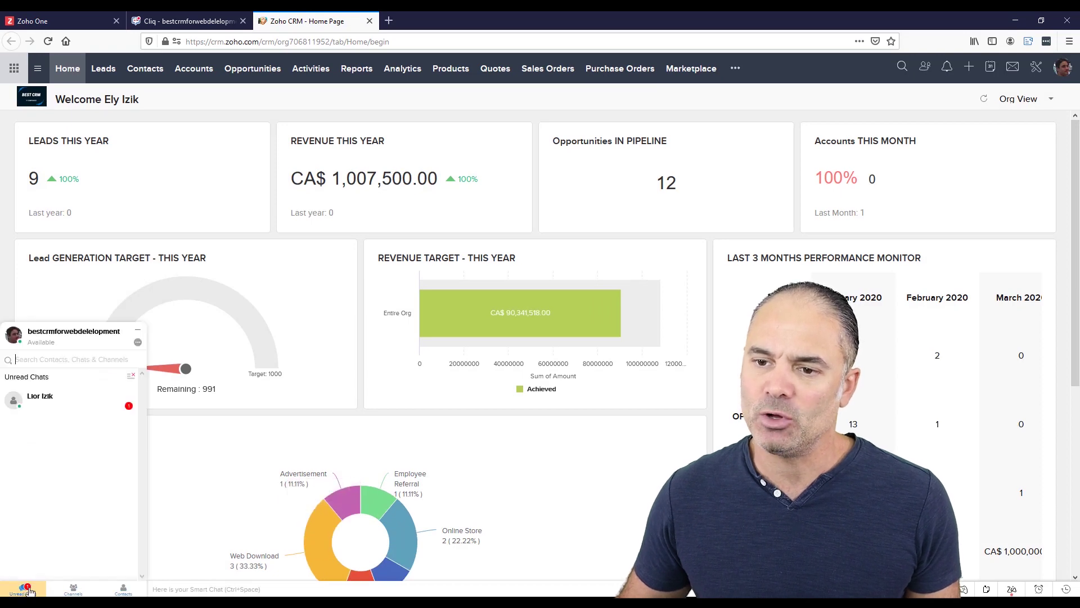
{"action": "left_click", "coordinate": [57, 411]}
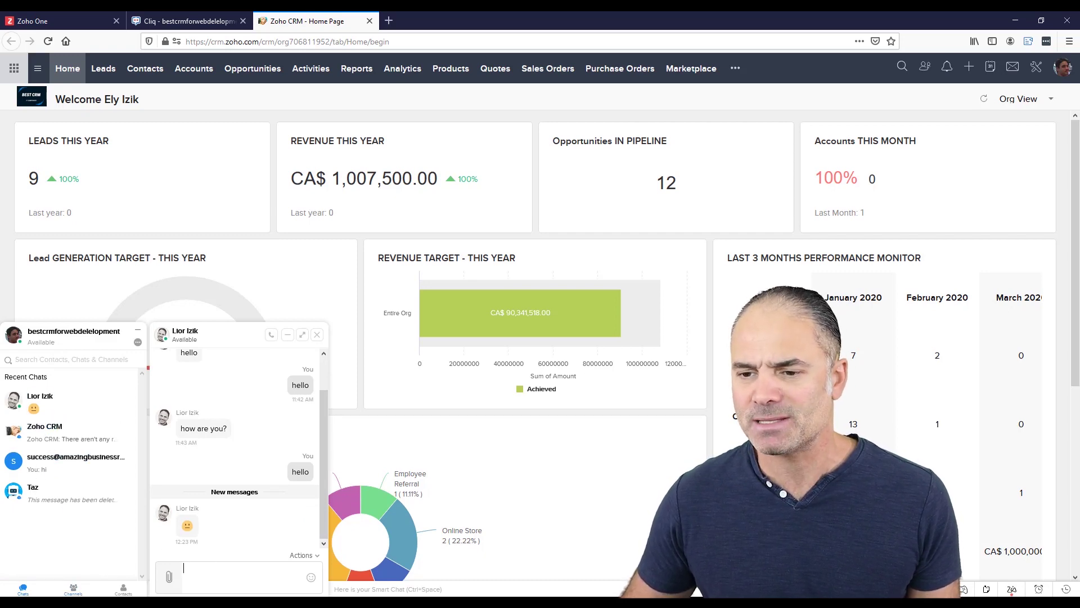
{"action": "left_click", "coordinate": [73, 588]}
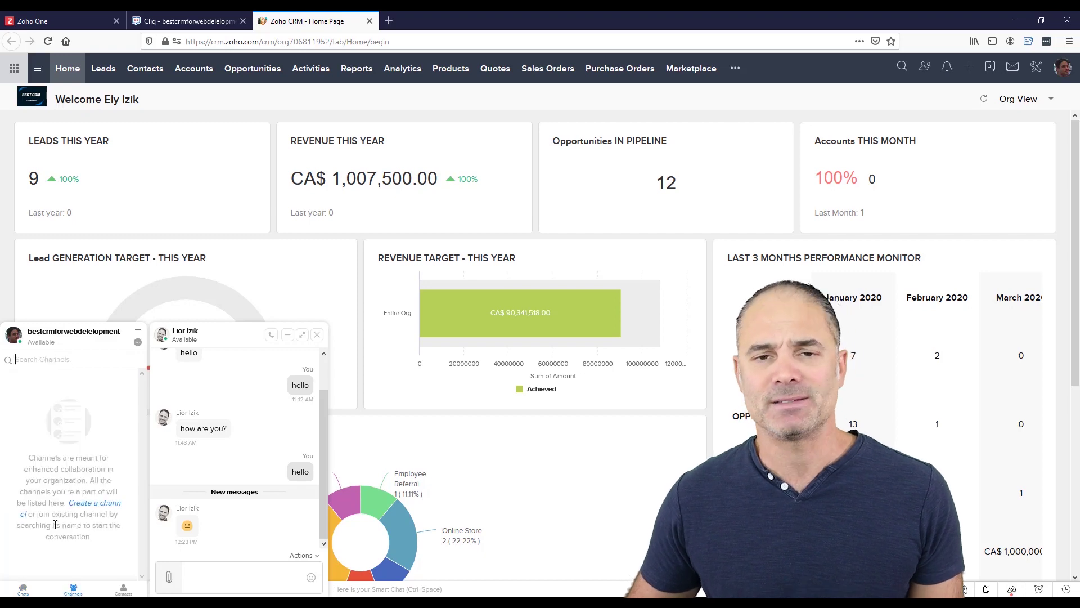
{"action": "left_click", "coordinate": [124, 590]}
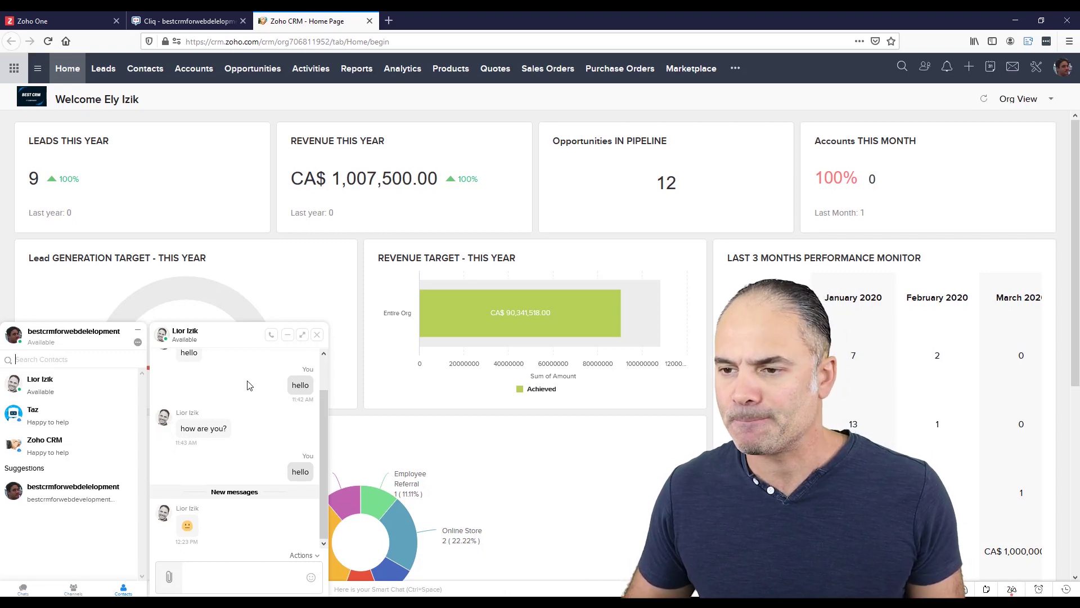
{"action": "left_click", "coordinate": [289, 335]}
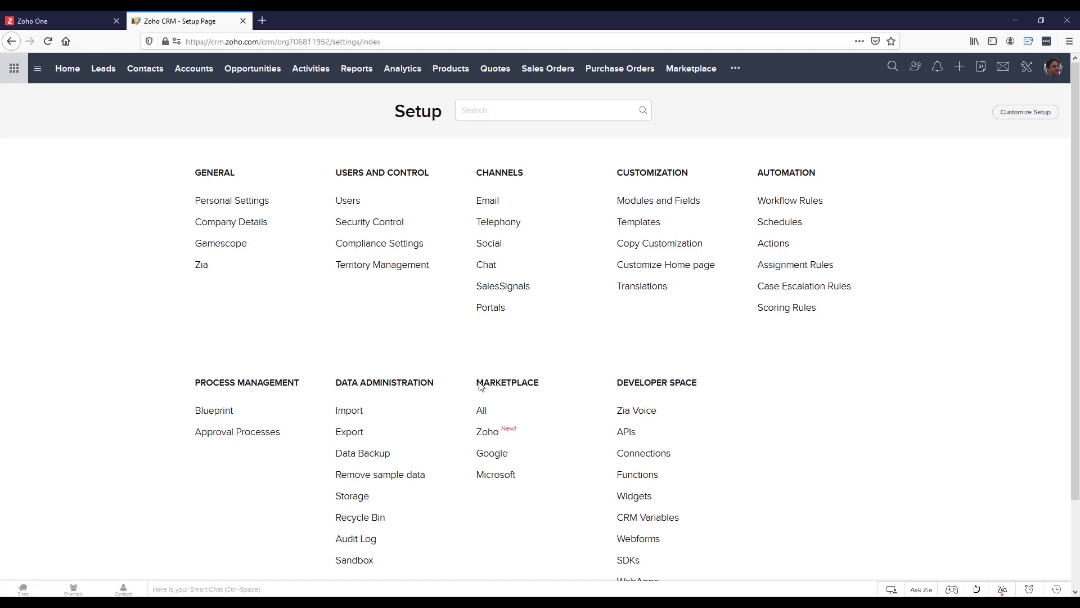
Open all Marketplace extensions in the CRM setup and search the apps for "cliq"
{"action": "left_click_drag", "start_coordinate": [479, 383], "coordinate": [557, 387]}
{"action": "left_click", "coordinate": [482, 412]}
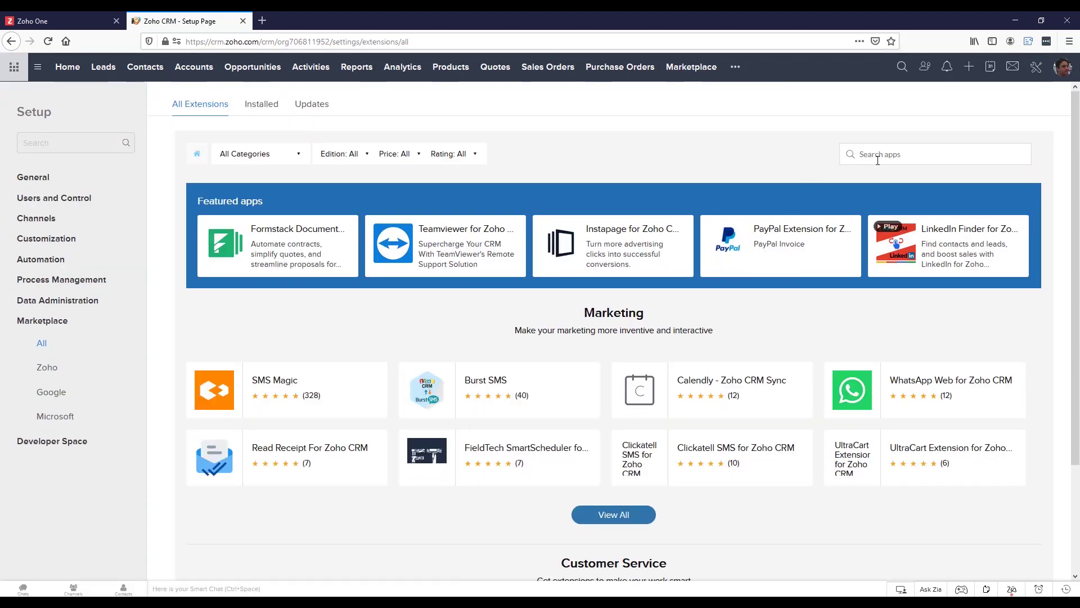
{"action": "left_click", "coordinate": [889, 156]}
{"action": "type", "text": "c"}
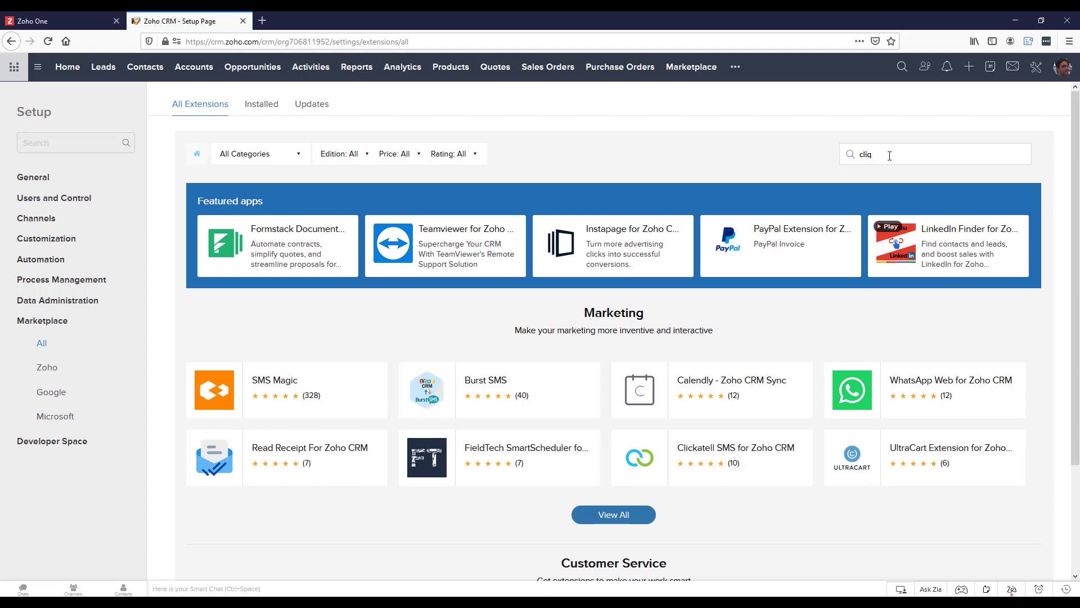
{"action": "type", "text": "liq"}
{"action": "key", "text": "Return"}
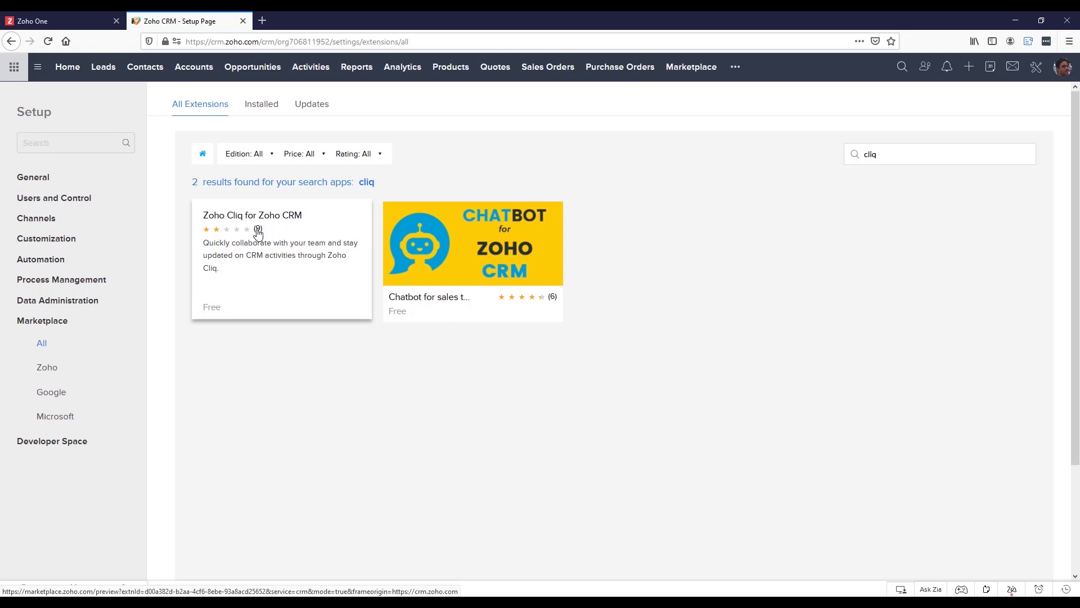
Install the free Zoho Cliq for Zoho CRM extension, leaving vendor contact for offers and promotions unchecked
{"action": "left_click", "coordinate": [258, 236]}
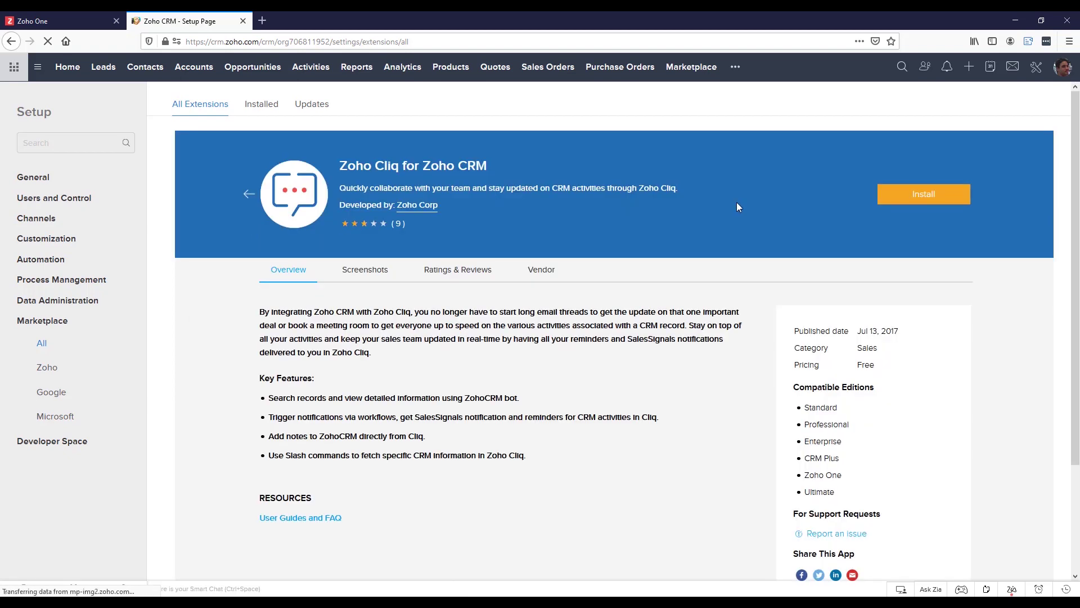
{"action": "left_click", "coordinate": [912, 197]}
{"action": "scroll", "coordinate": [842, 357], "scroll_direction": "down", "scroll_amount": 3}
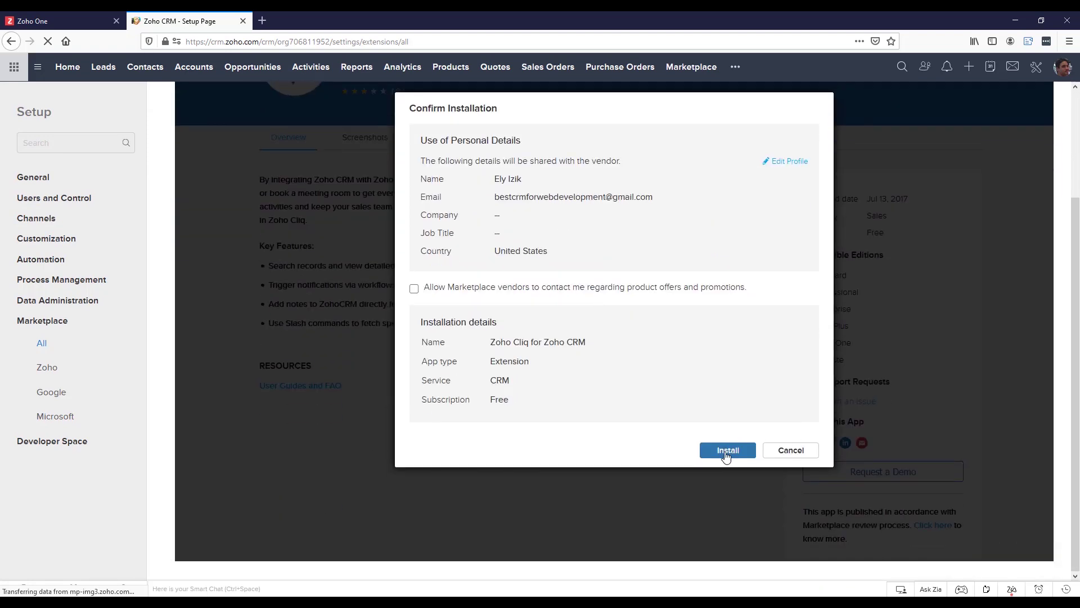
{"action": "left_click", "coordinate": [728, 452]}
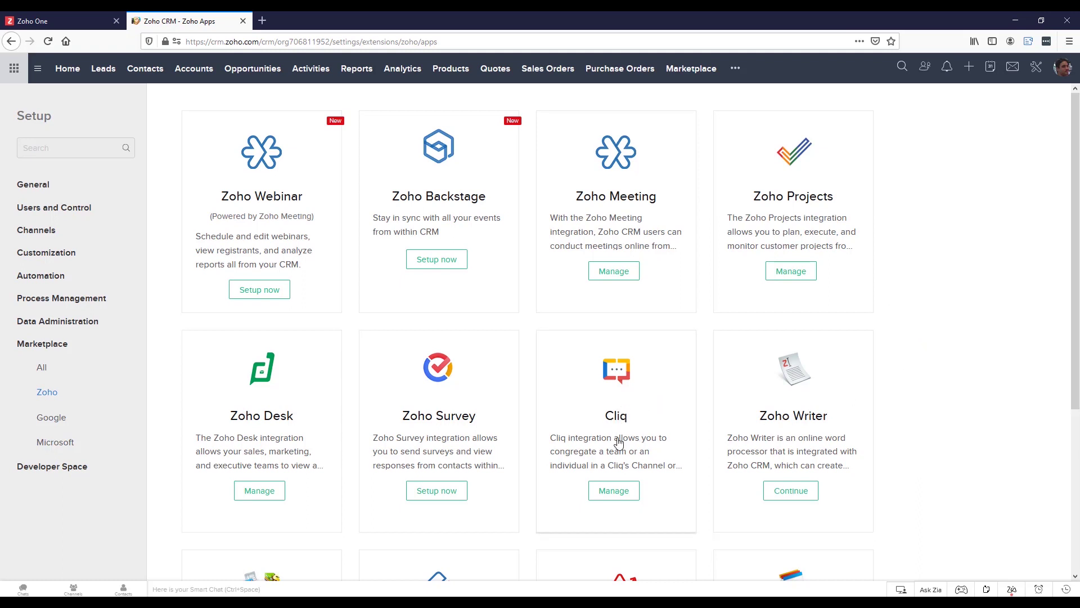
Disable and re-enable the Cliq integration among the Zoho apps, and read and close the Zoho CRM bot's chat
{"action": "left_click", "coordinate": [611, 486]}
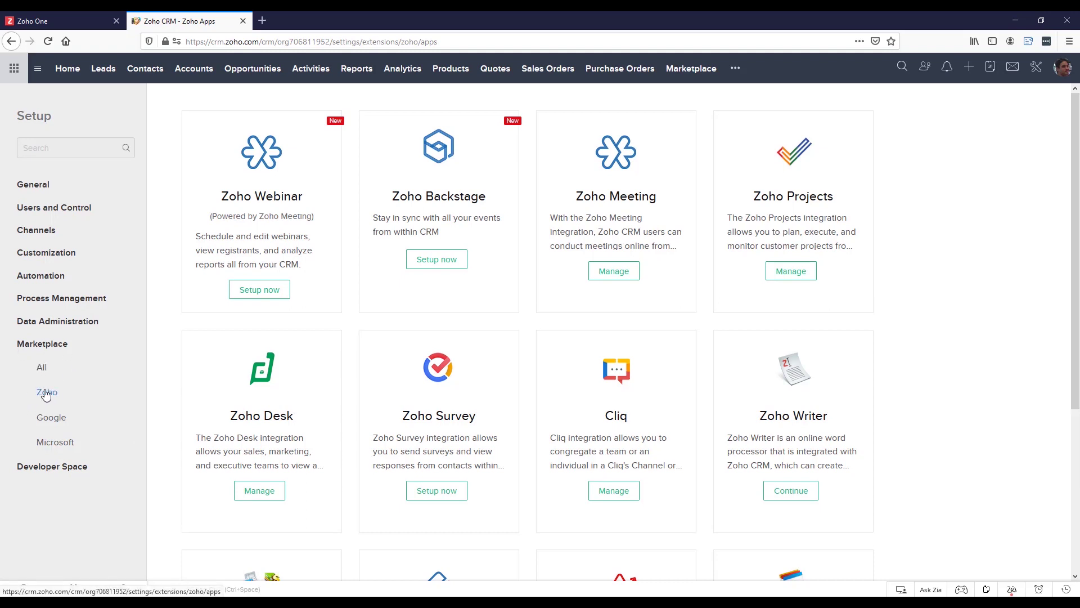
{"action": "left_click", "coordinate": [614, 494]}
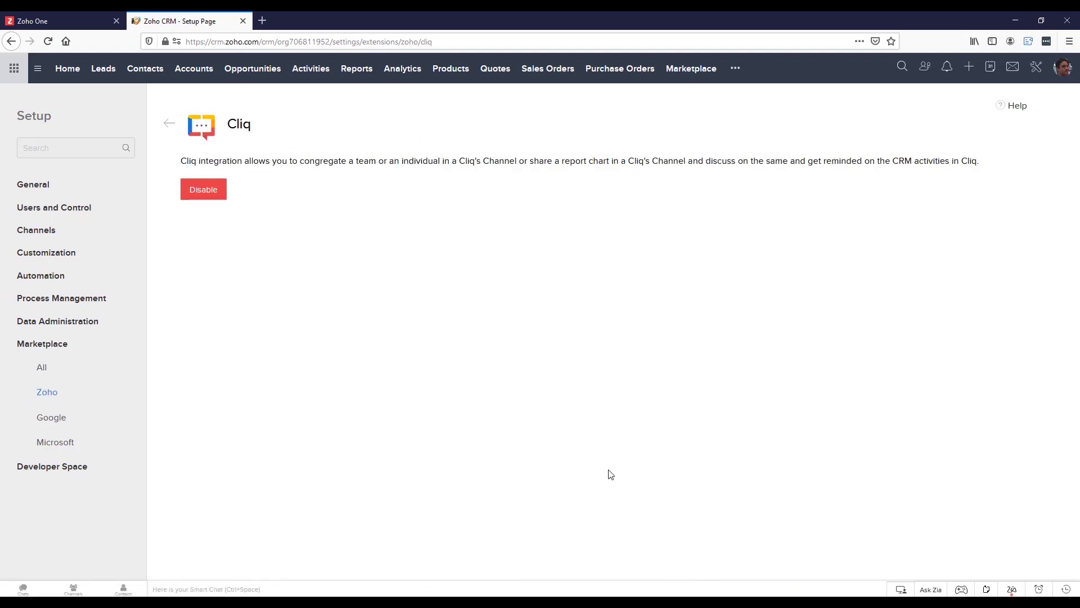
{"action": "left_click", "coordinate": [214, 191]}
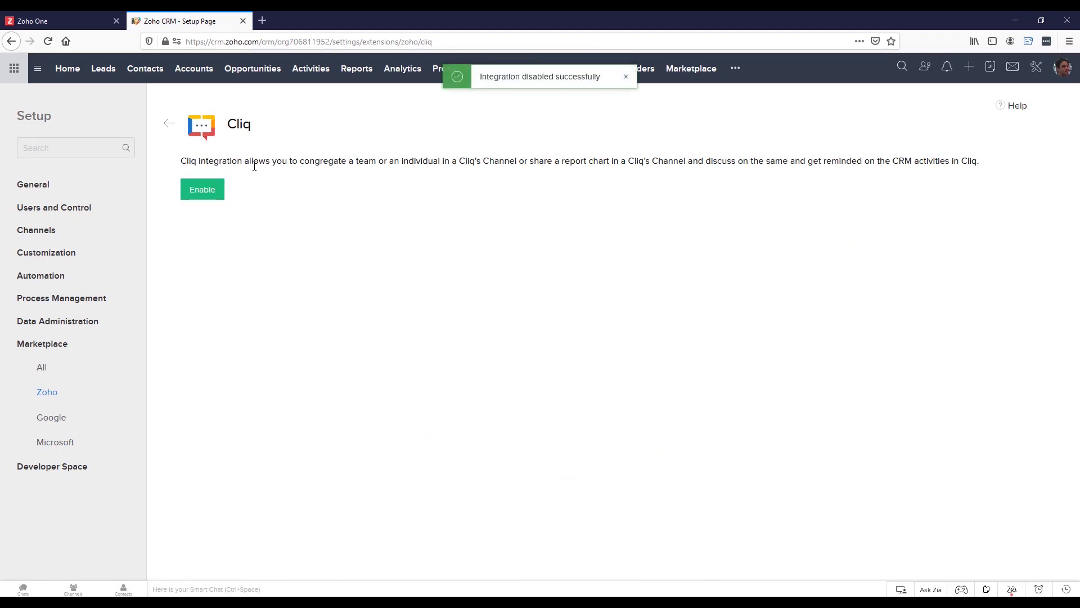
{"action": "left_click", "coordinate": [203, 191]}
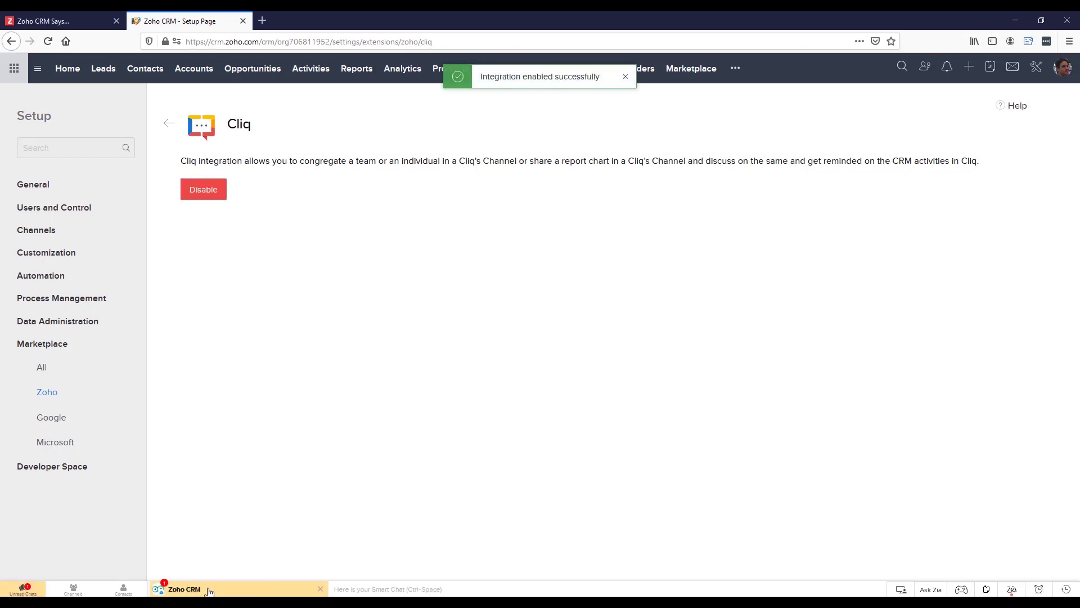
{"action": "left_click", "coordinate": [209, 591]}
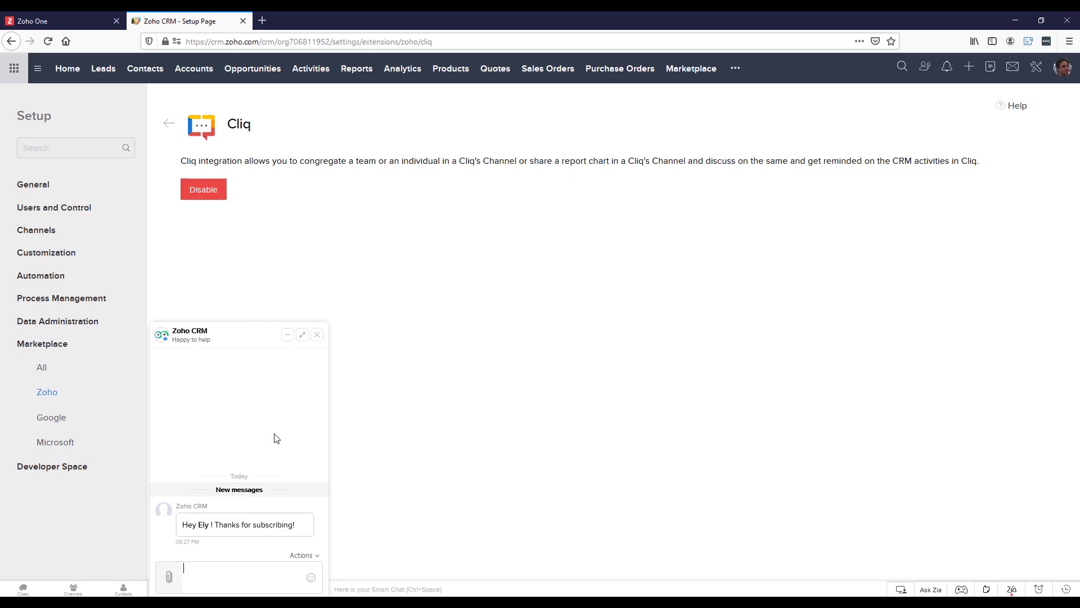
{"action": "left_click", "coordinate": [318, 335]}
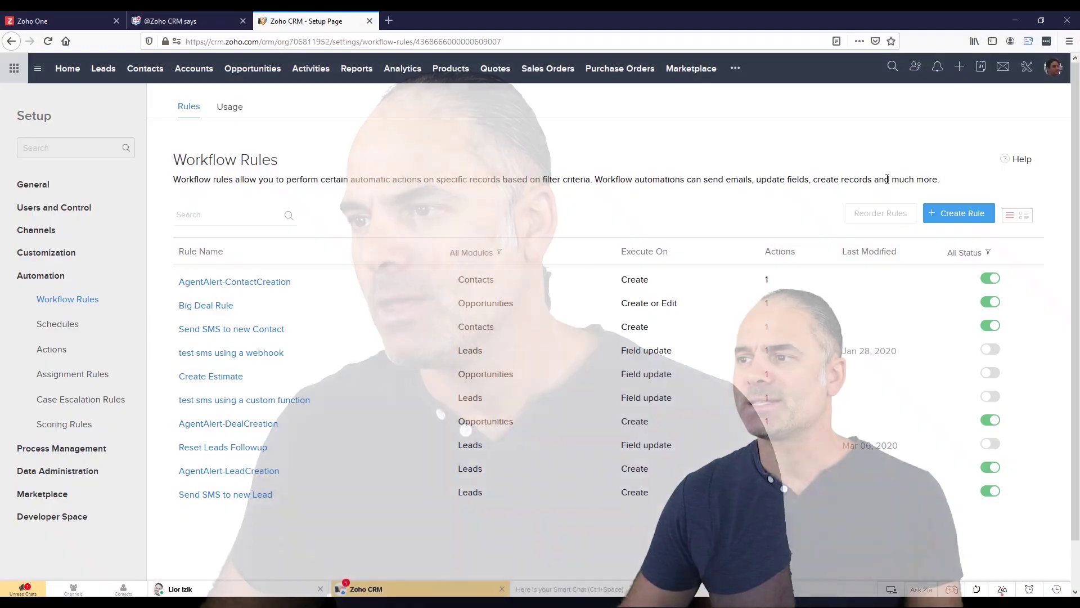
Create a workflow rule for the Leads module, named "Send Cliq to" plus the colleague's first name plus "on A New Lead"
{"action": "left_click", "coordinate": [970, 217]}
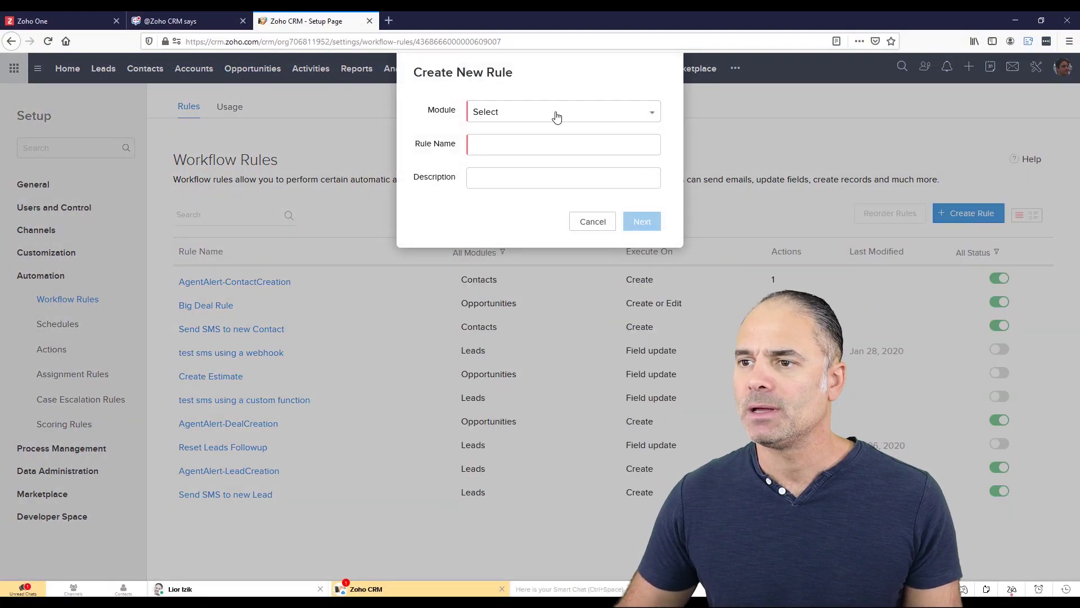
{"action": "left_click", "coordinate": [536, 113]}
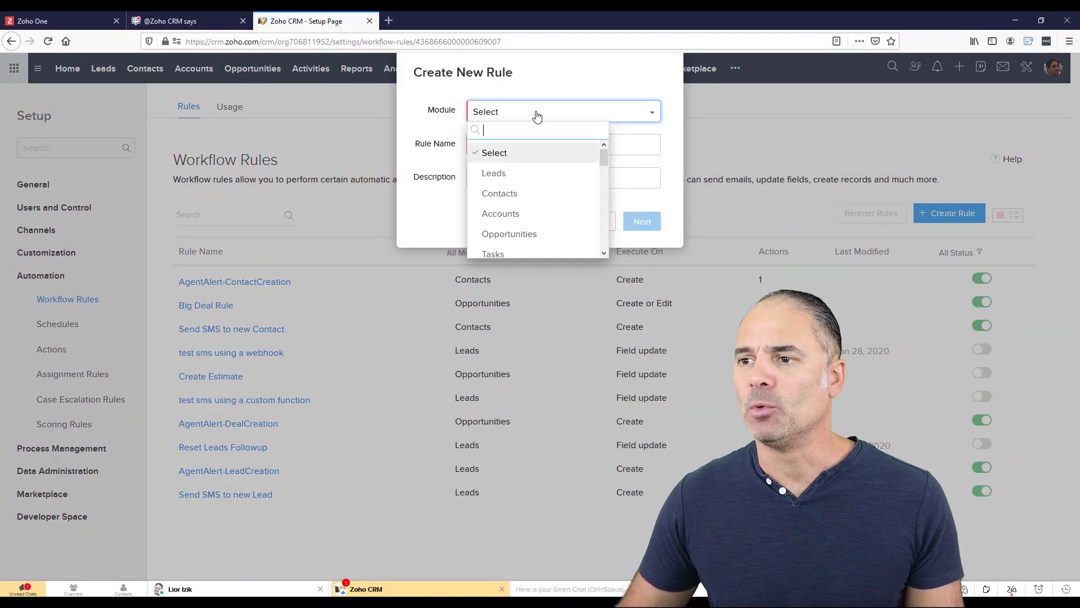
{"action": "left_click", "coordinate": [515, 174]}
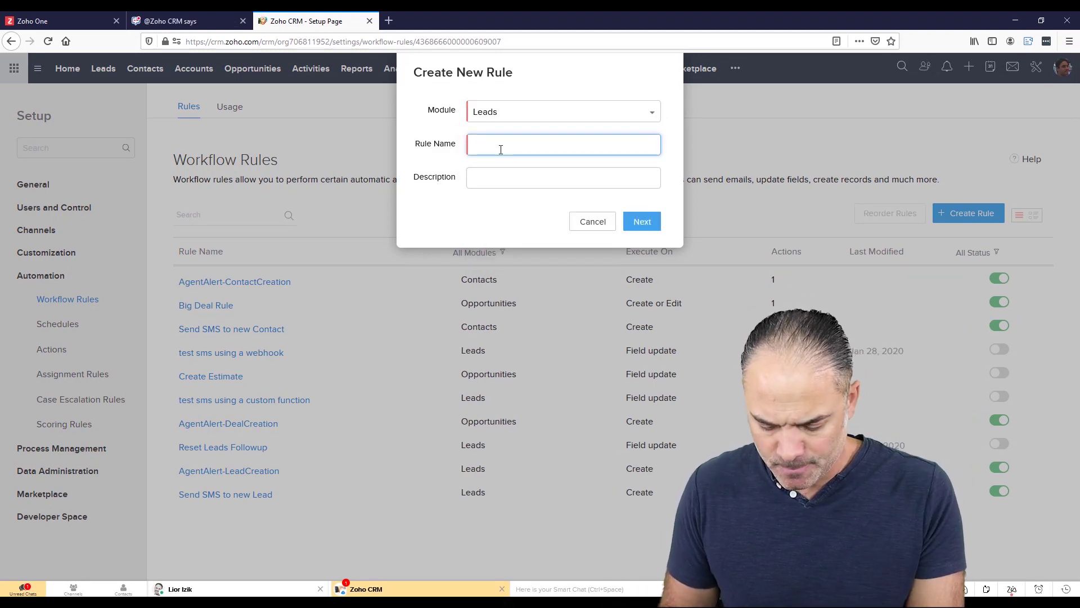
{"action": "type", "text": "end"}
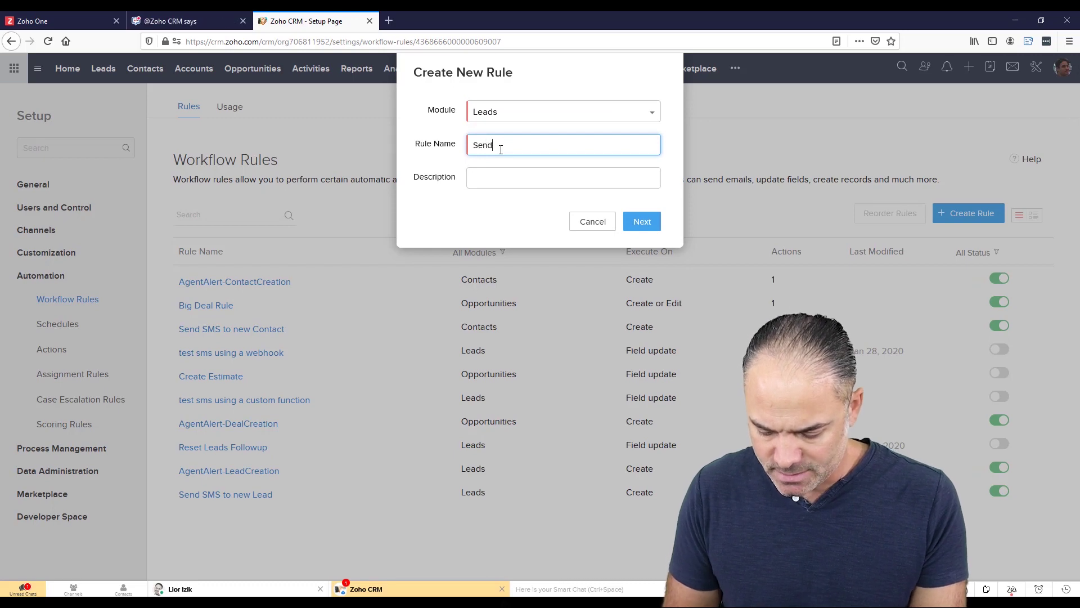
{"action": "type", "text": " Chiq to "}
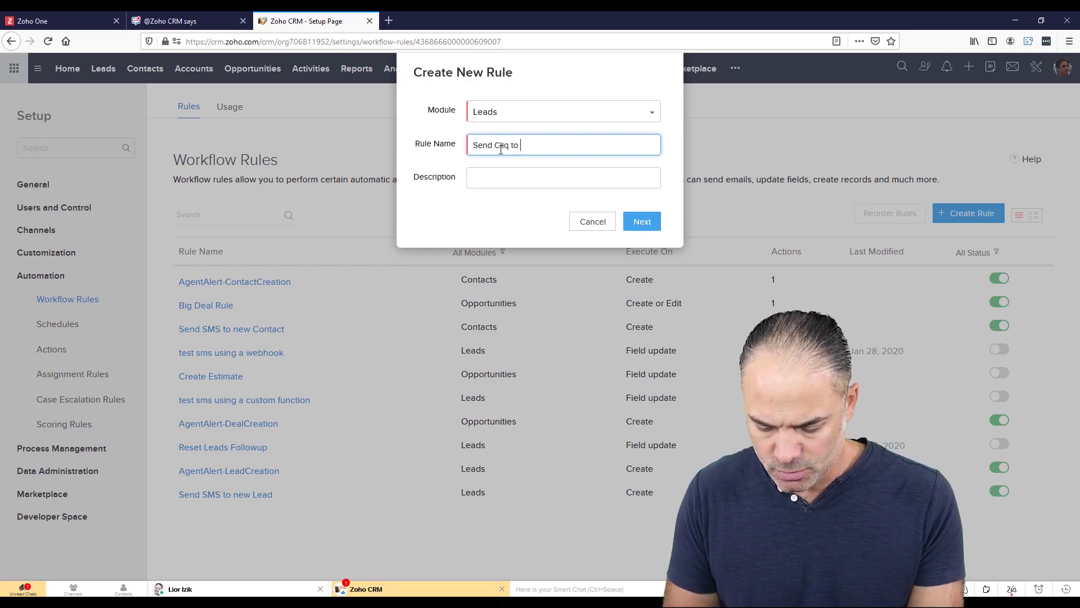
{"action": "type", "text": "Lior on A"}
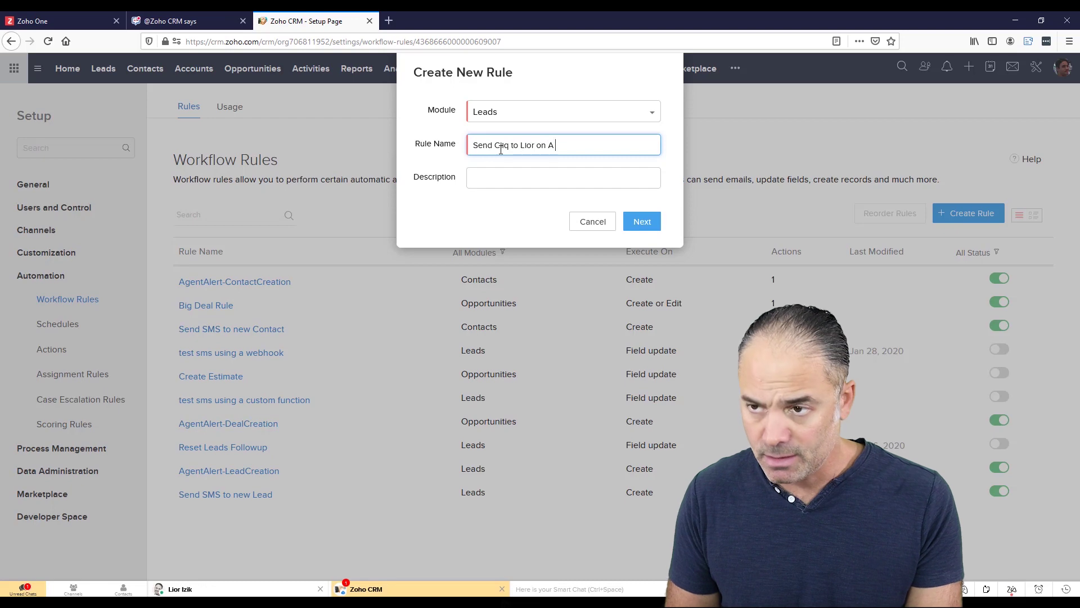
{"action": "type", "text": " new"}
{"action": "key", "text": "BackSpace"}
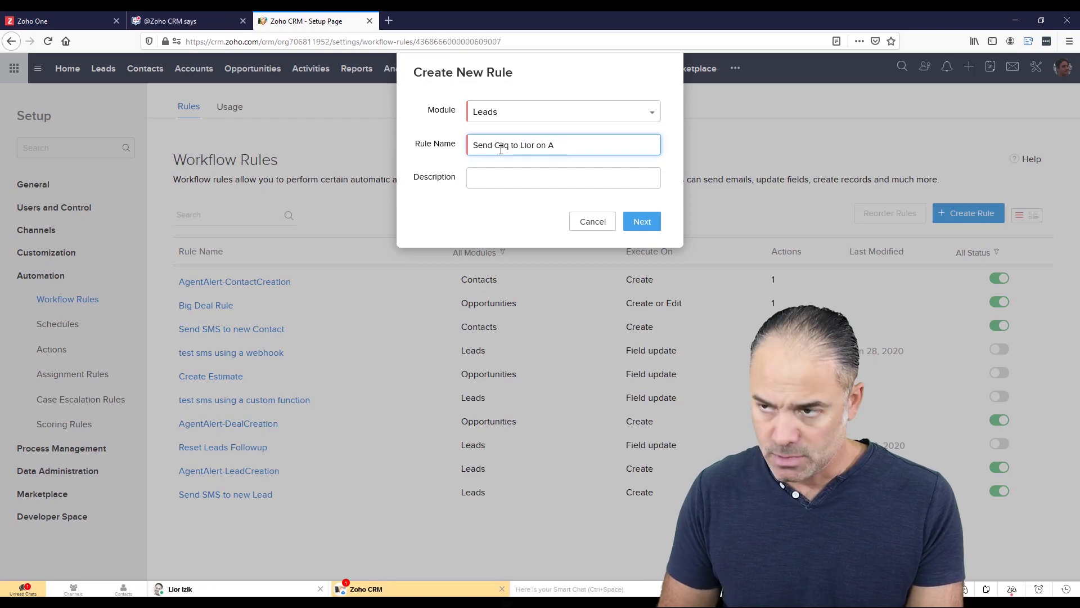
{"action": "key", "text": "BackSpace"}
{"action": "key", "text": "BackSpace"}
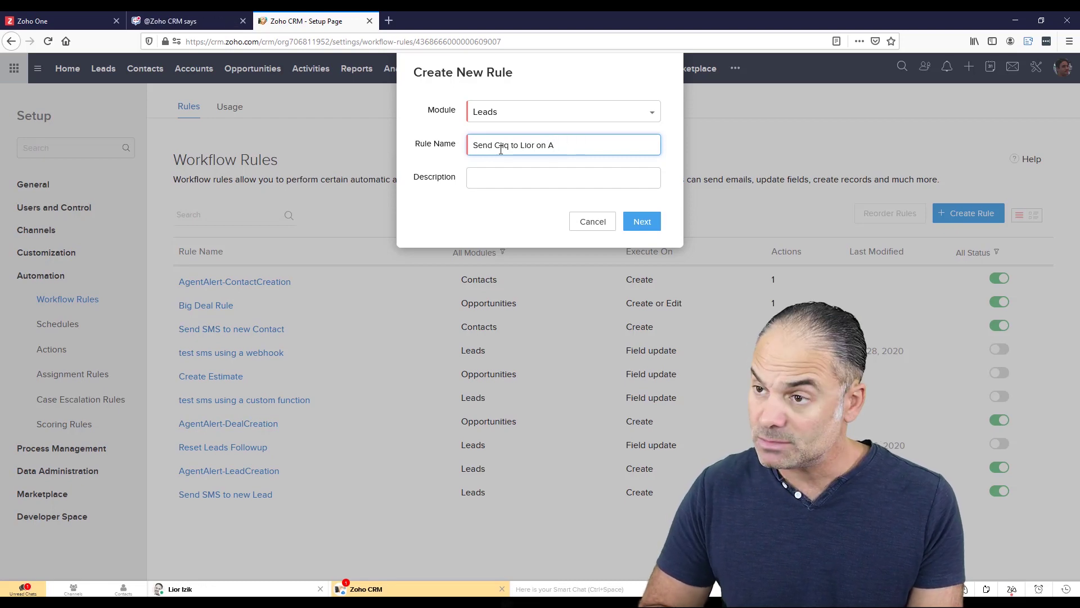
{"action": "type", "text": "New Lead"}
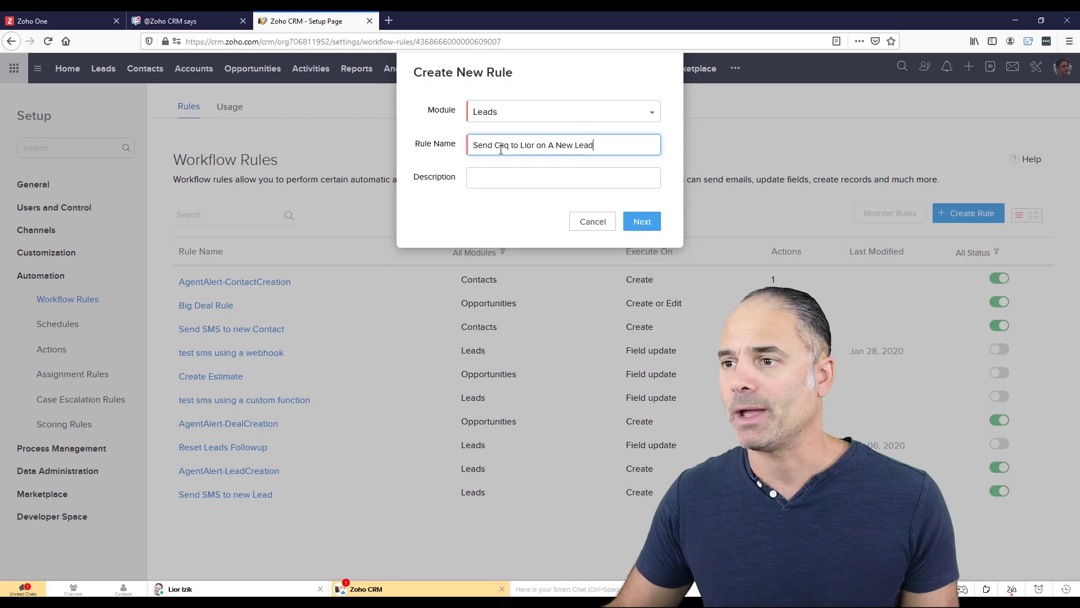
{"action": "left_click", "coordinate": [656, 220]}
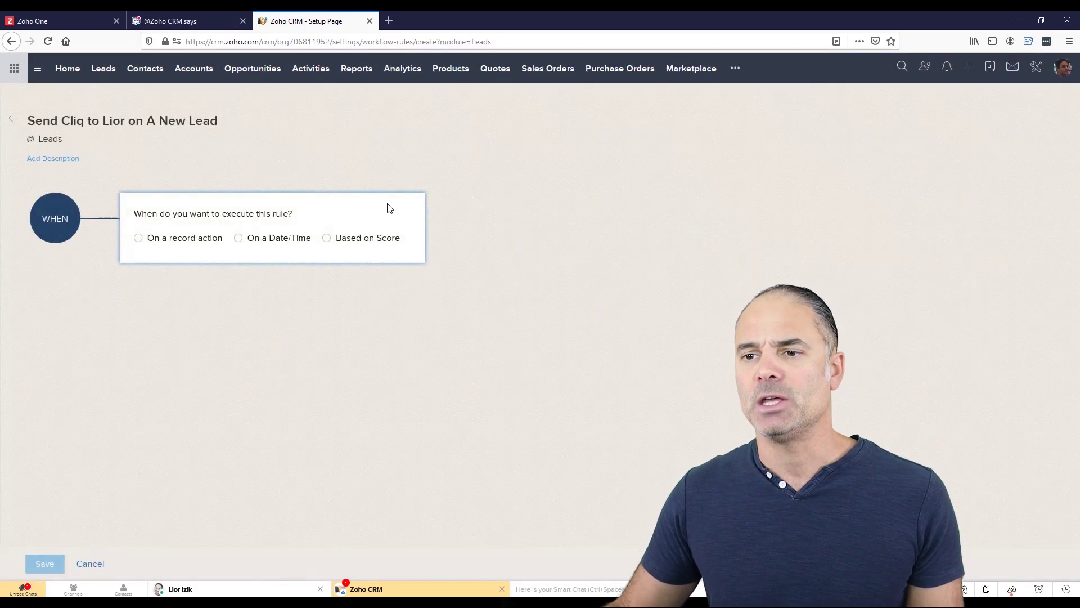
Set the workflow rule to execute when a record is created, and apply its condition to all leads
{"action": "left_click", "coordinate": [166, 239]}
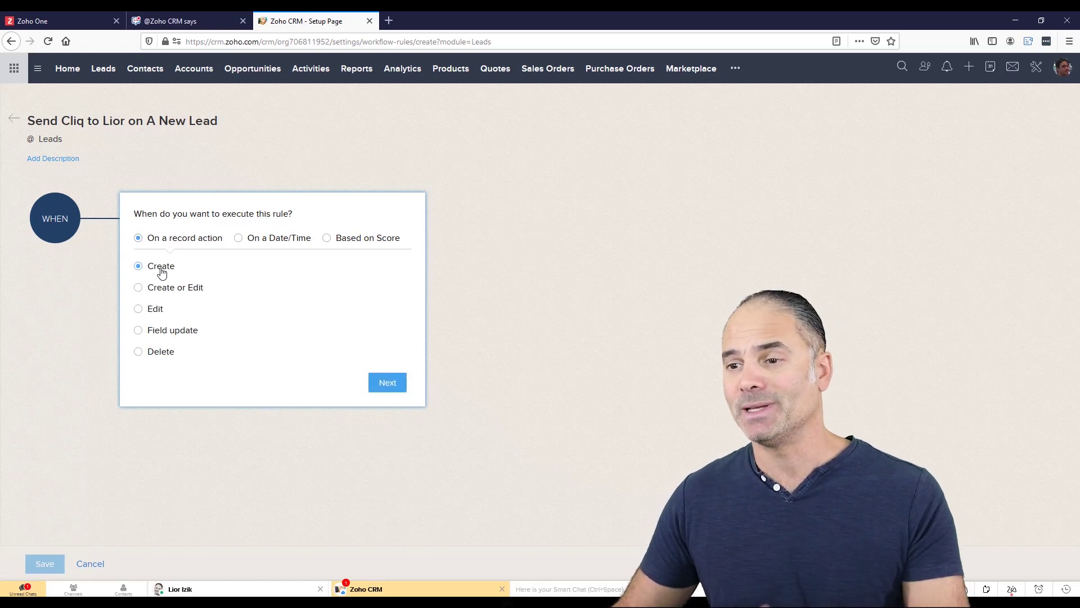
{"action": "left_click", "coordinate": [380, 382]}
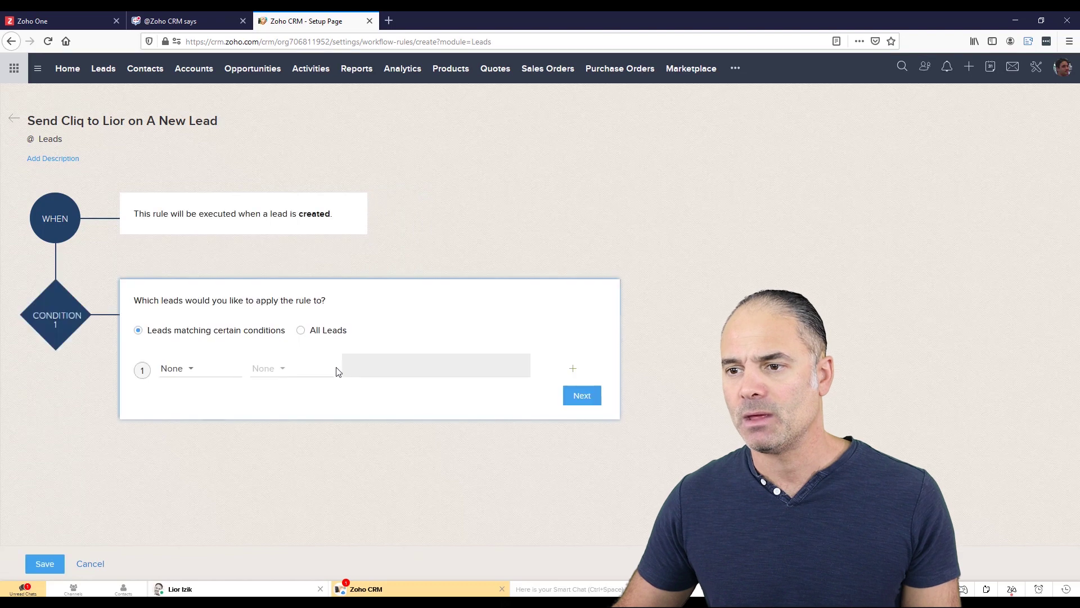
{"action": "left_click", "coordinate": [312, 332]}
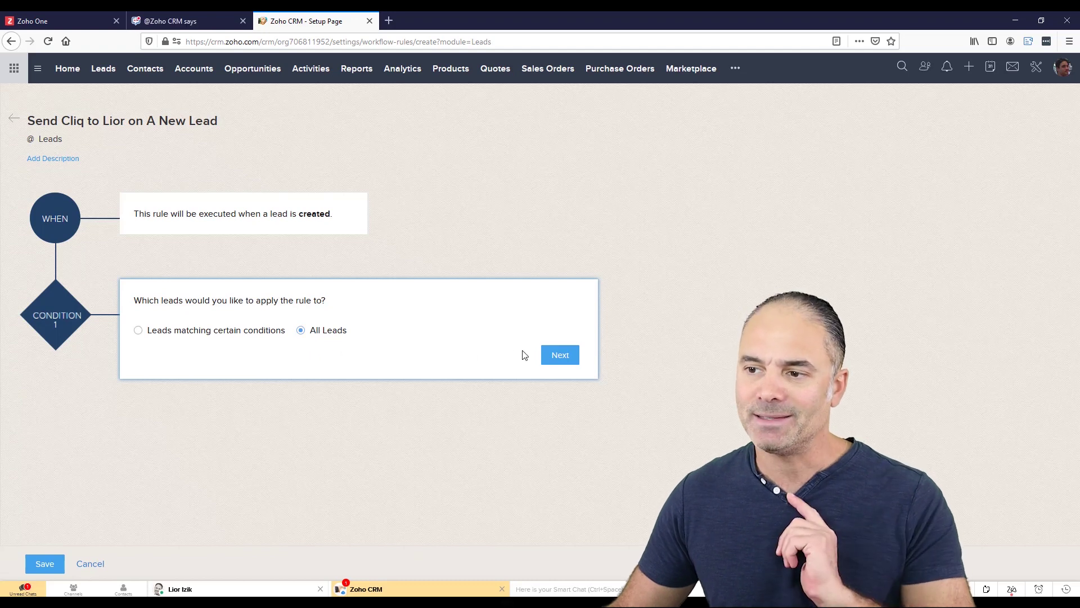
{"action": "left_click", "coordinate": [559, 354]}
Add an instant Cliq notification action and begin its message with "You just got a new lead. Call Him Fast."
{"action": "mouse_move", "coordinate": [149, 460]}
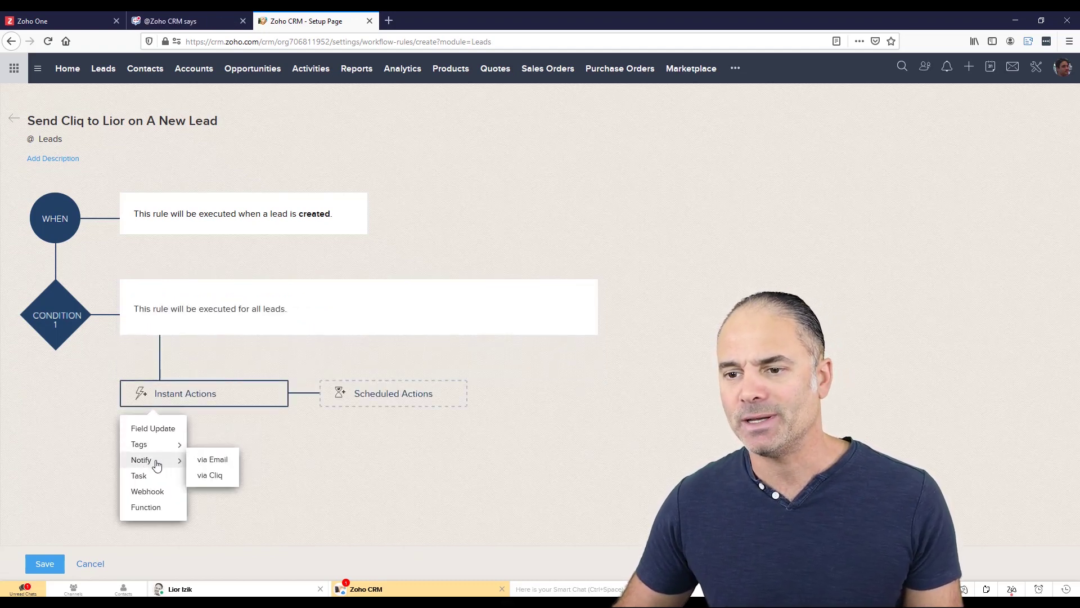
{"action": "left_click", "coordinate": [210, 475]}
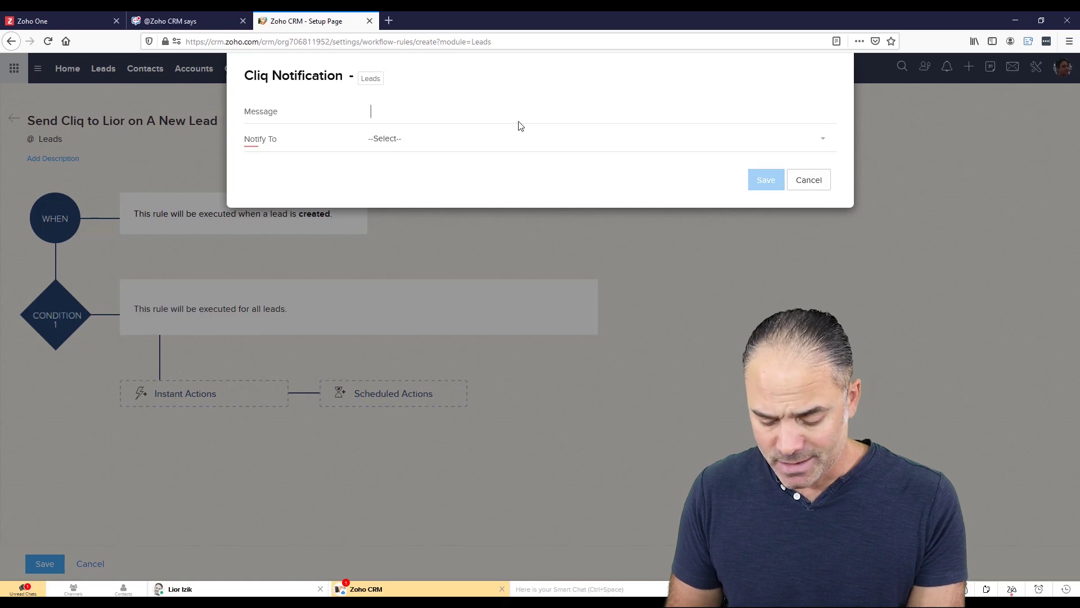
{"action": "type", "text": "ou"}
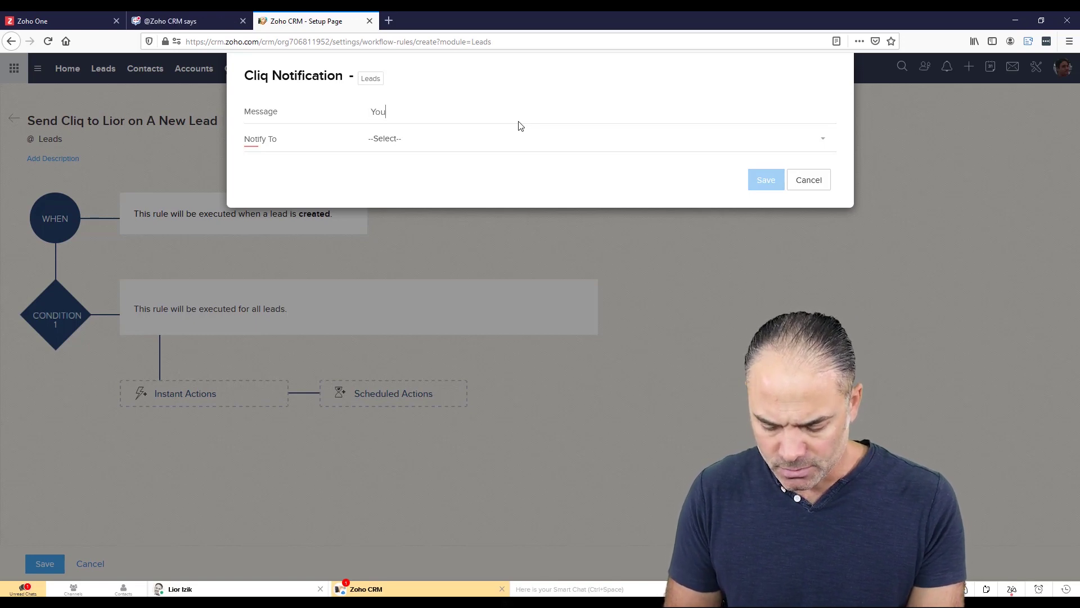
{"action": "type", "text": " just got a n"}
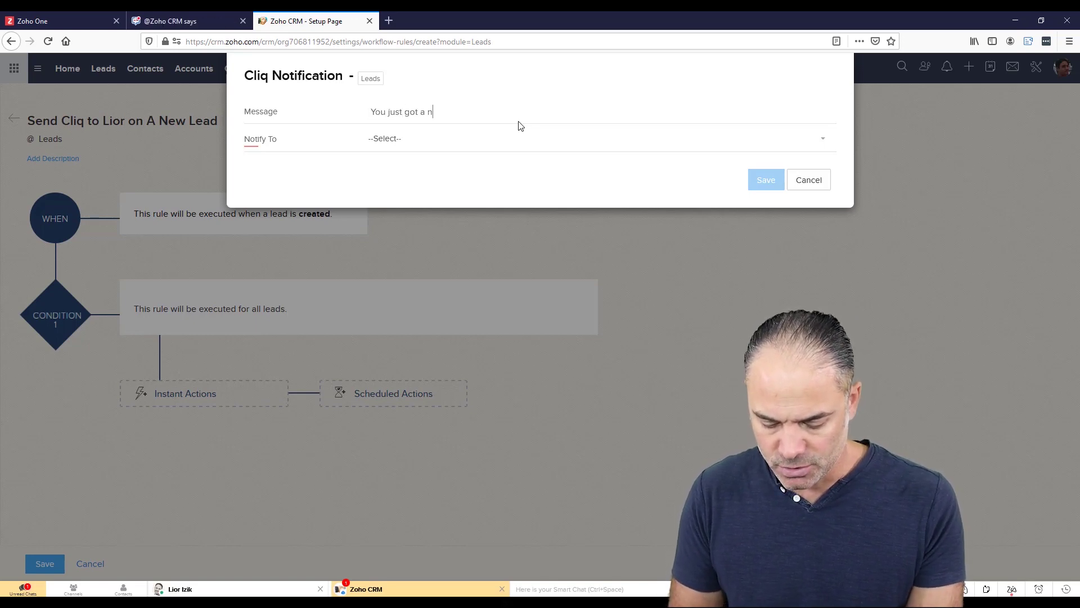
{"action": "type", "text": "ew lead"}
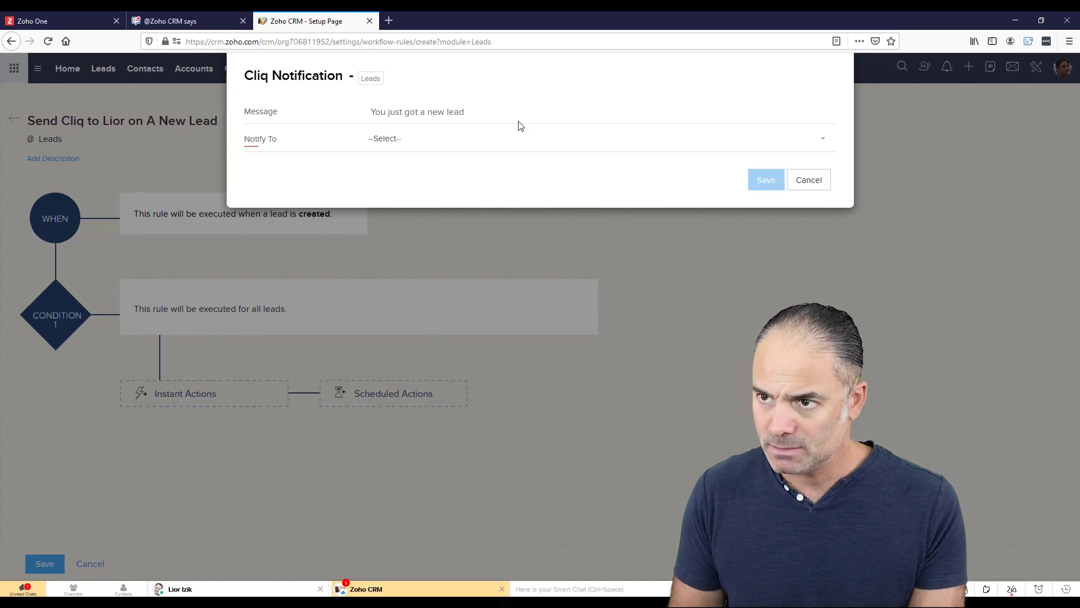
{"action": "type", "text": "/"}
{"action": "key", "text": "BackSpace"}
{"action": "type", "text": ". Call"}
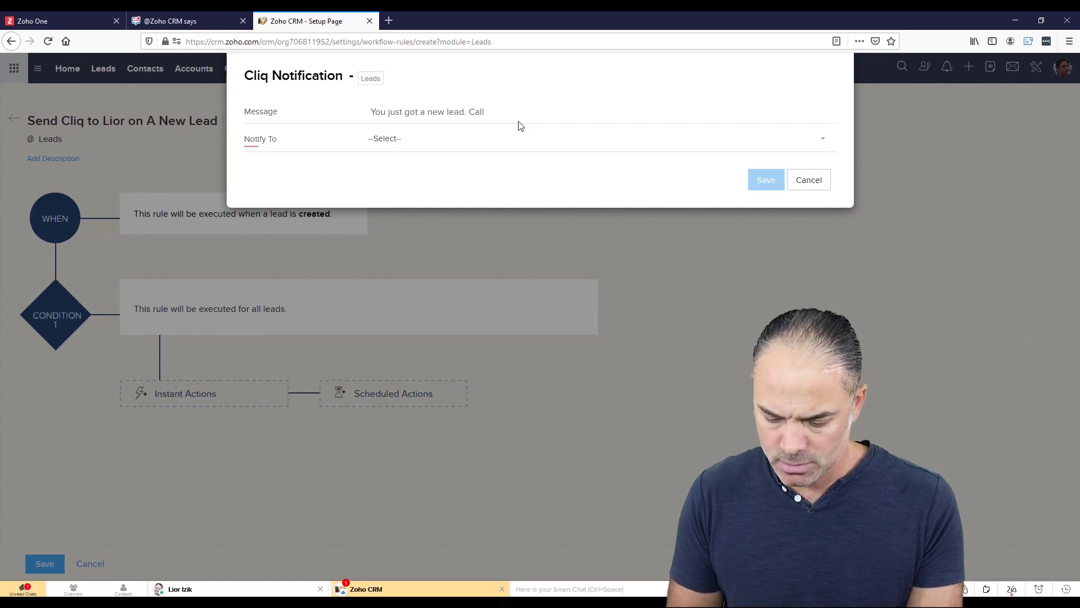
{"action": "type", "text": " Him Fast."}
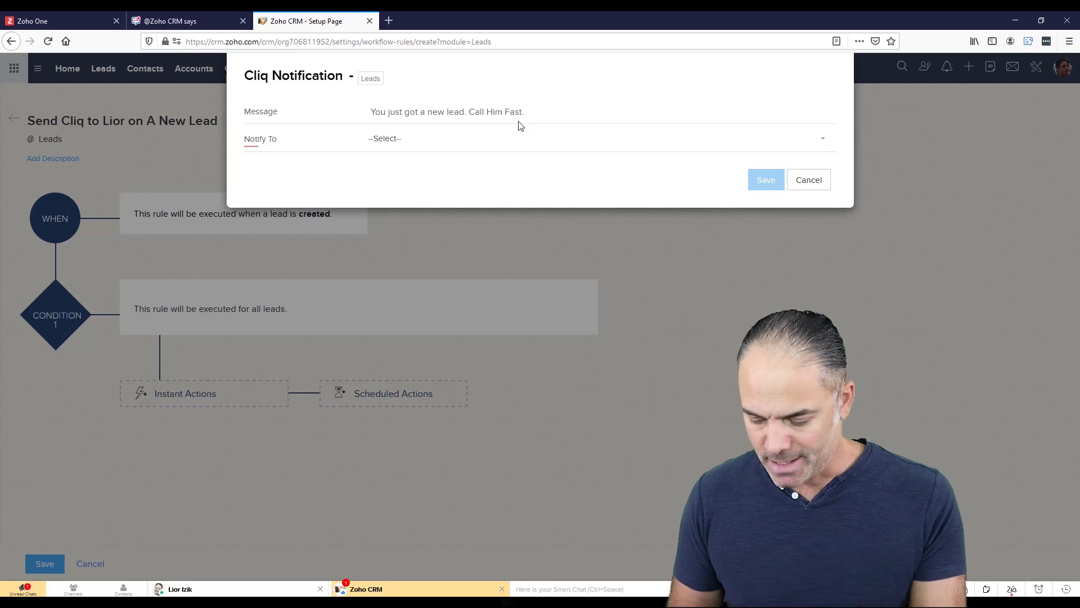
Append the Leads merge fields First Name, Last Name, Phone and Mobile to the notification message
{"action": "type", "text": "#"}
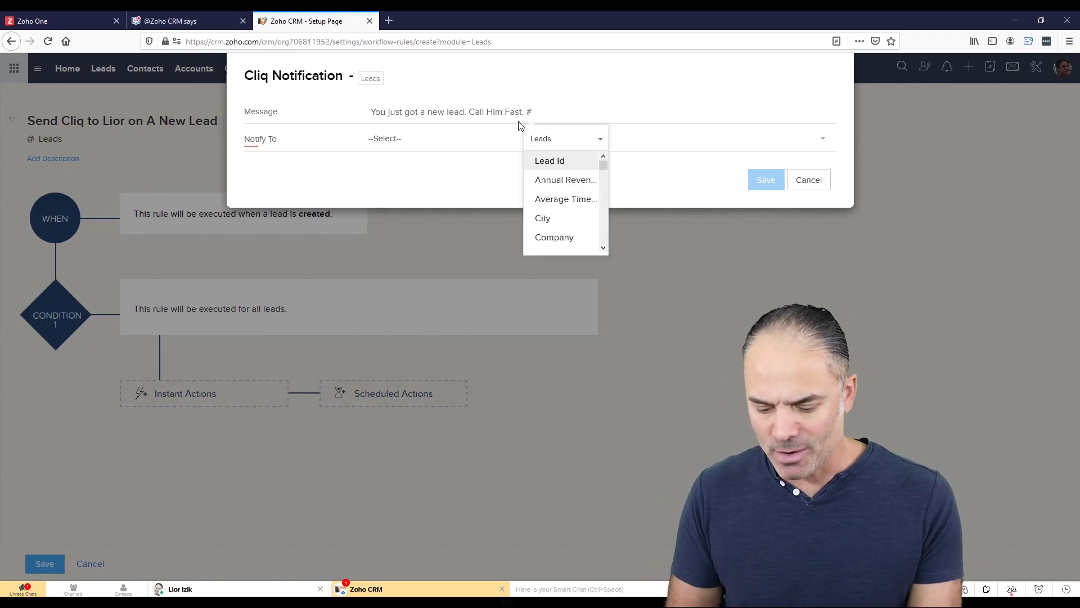
{"action": "type", "text": "fir"}
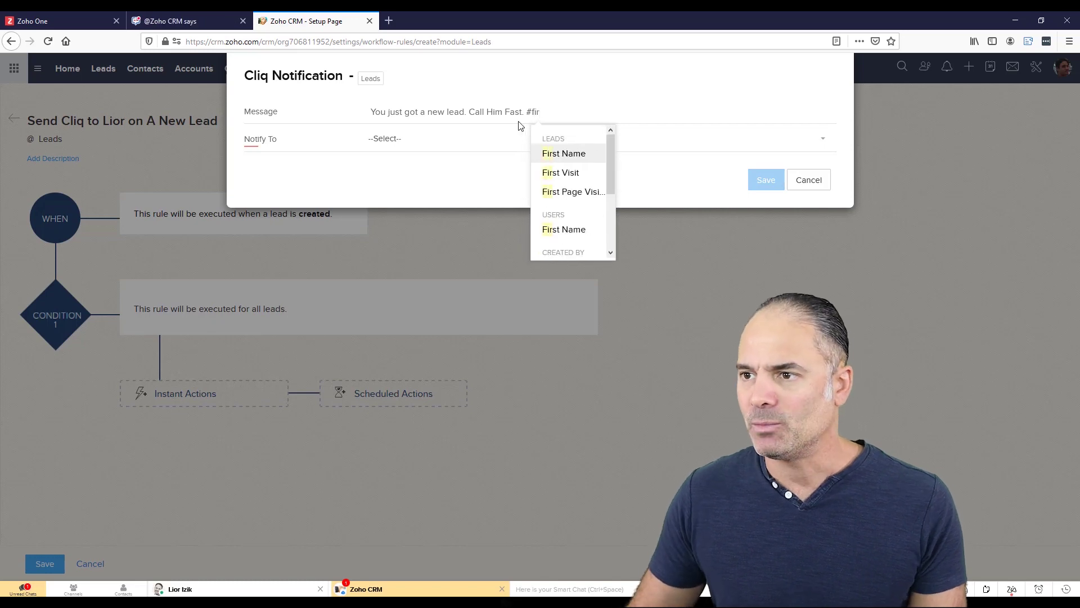
{"action": "left_click", "coordinate": [560, 153]}
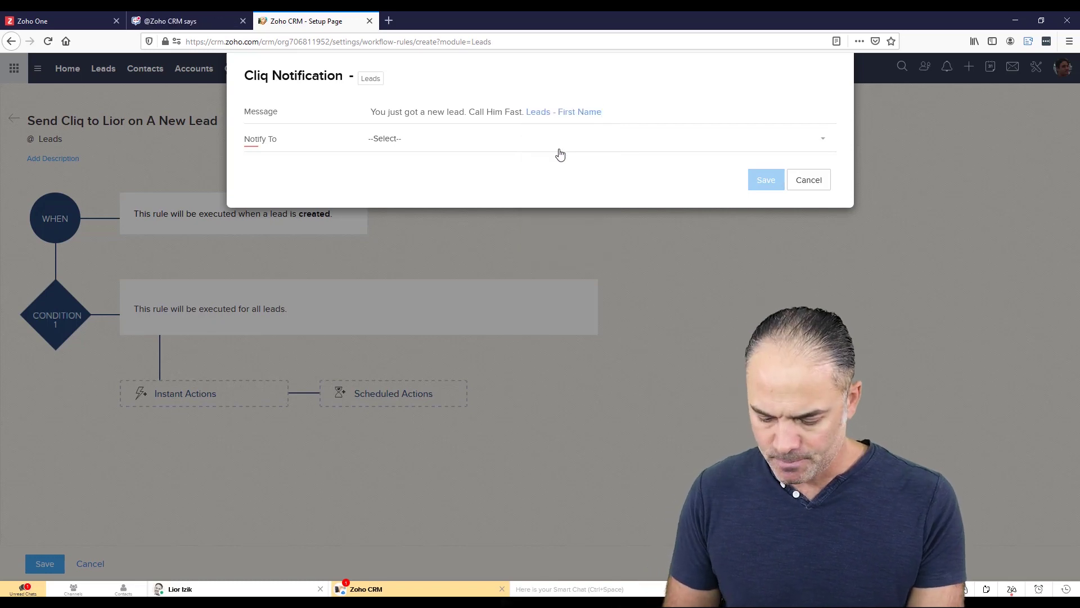
{"action": "type", "text": "#last"}
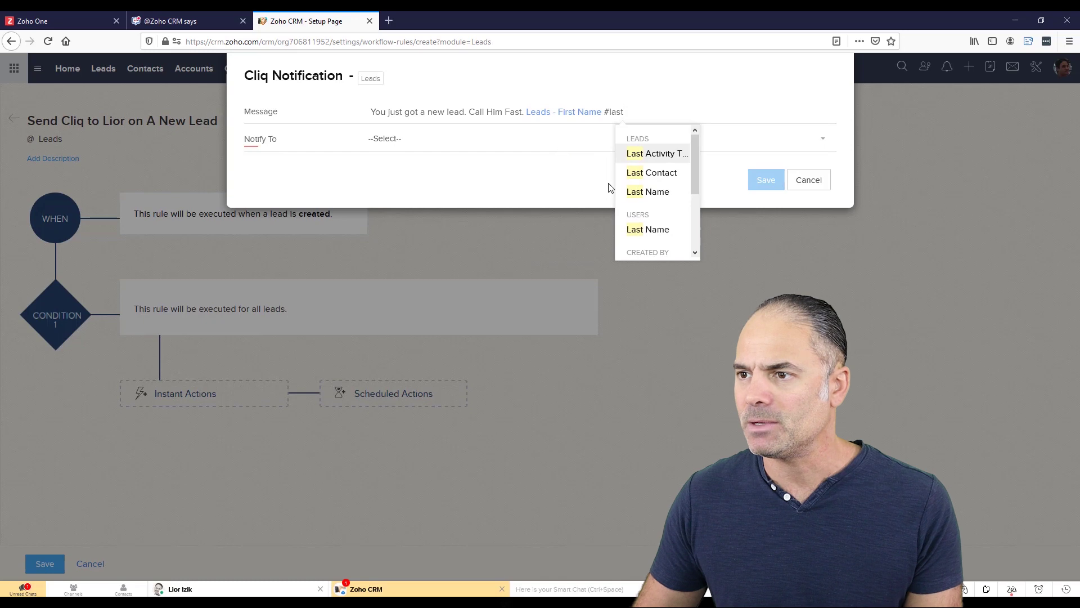
{"action": "left_click", "coordinate": [645, 191]}
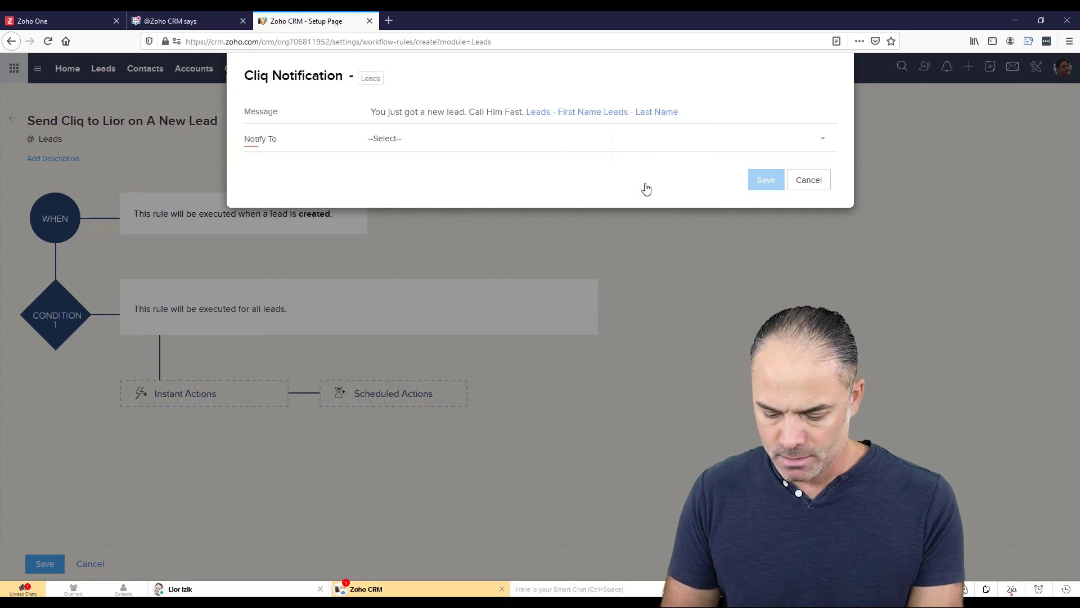
{"action": "type", "text": "#pho"}
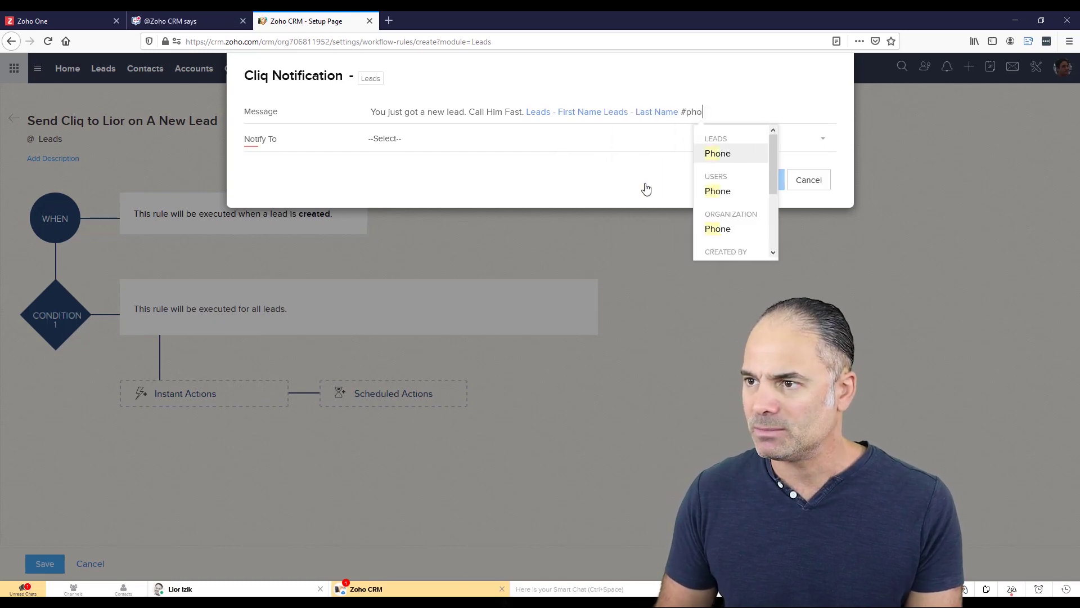
{"action": "key", "text": "Return"}
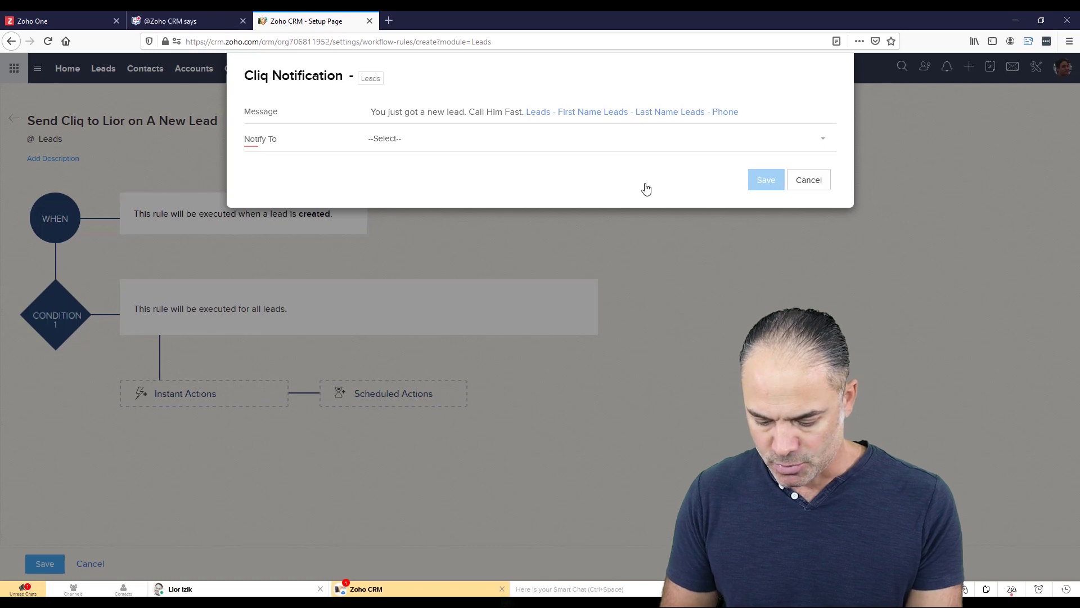
{"action": "type", "text": "#mob"}
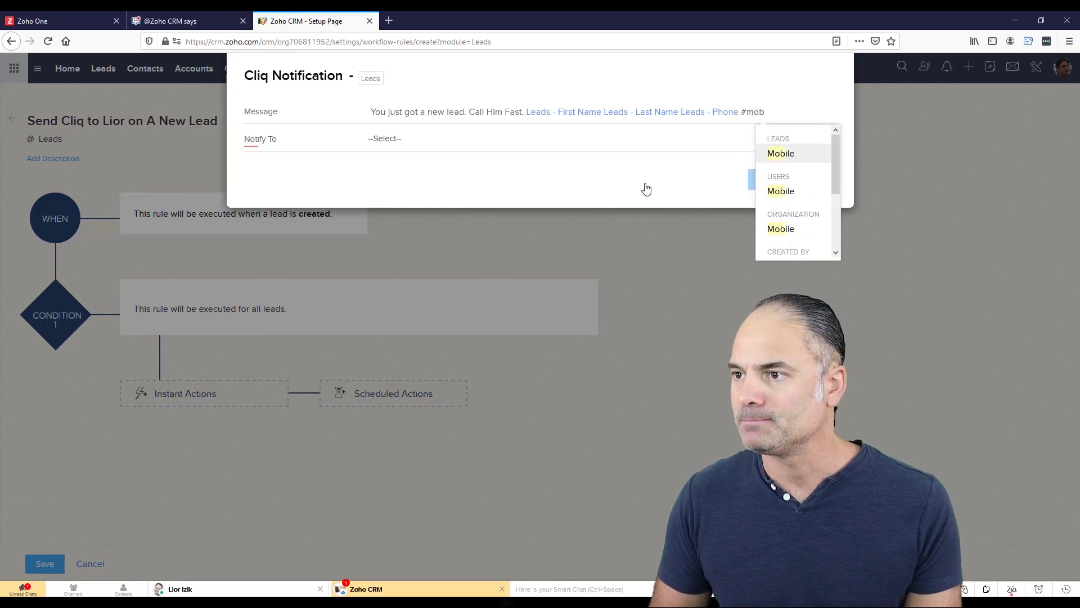
{"action": "key", "text": "Return"}
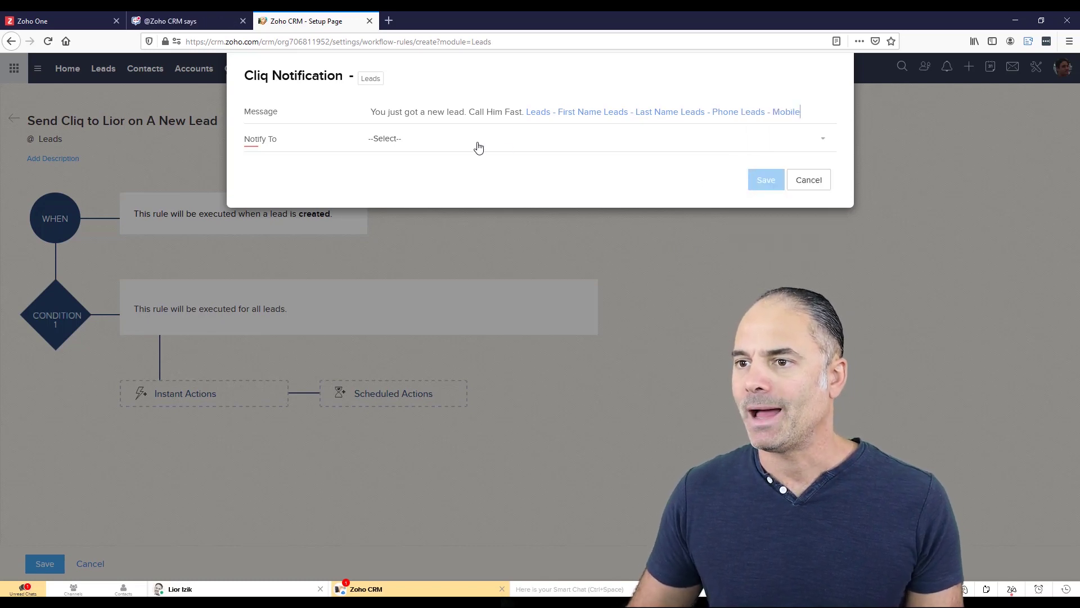
Address the Cliq notification to the user bestcrmforwebdelelopment, then save the notification and the workflow rule
{"action": "left_click", "coordinate": [385, 139]}
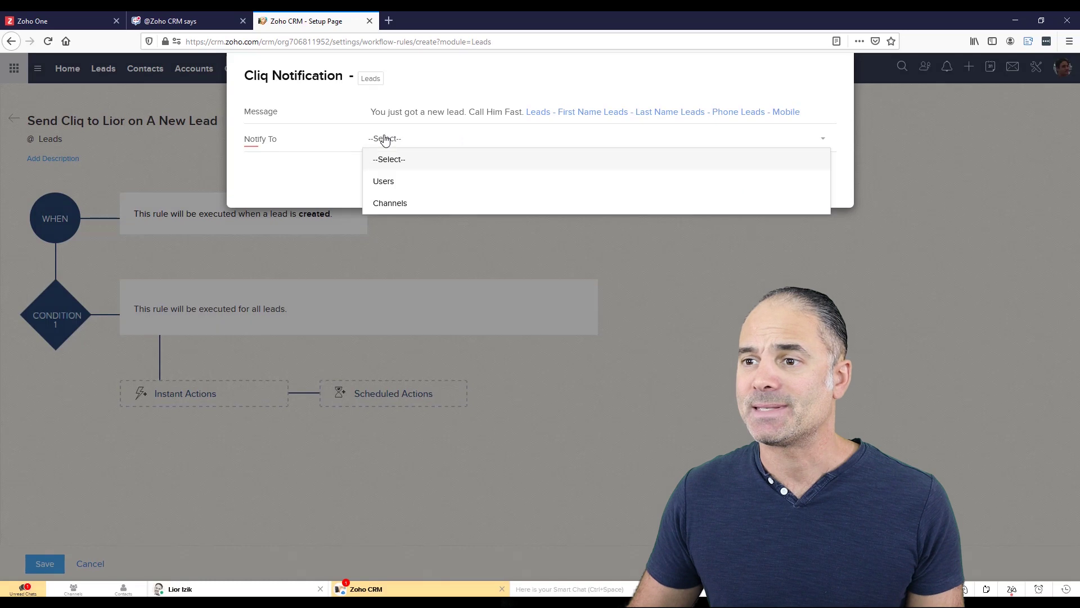
{"action": "left_click", "coordinate": [398, 182]}
{"action": "left_click", "coordinate": [393, 168]}
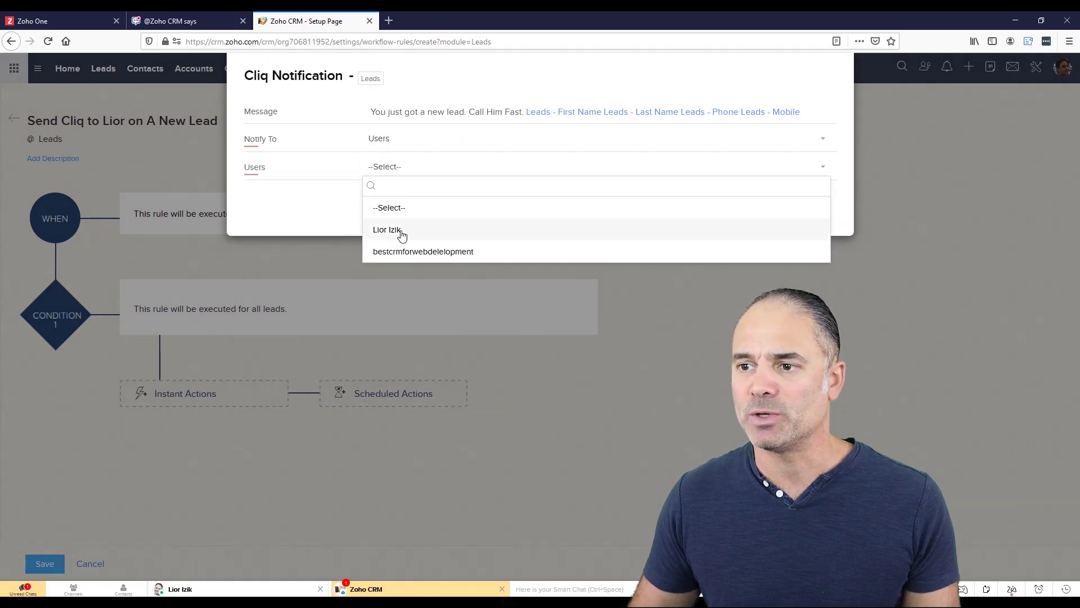
{"action": "left_click", "coordinate": [434, 252]}
{"action": "left_click", "coordinate": [770, 211]}
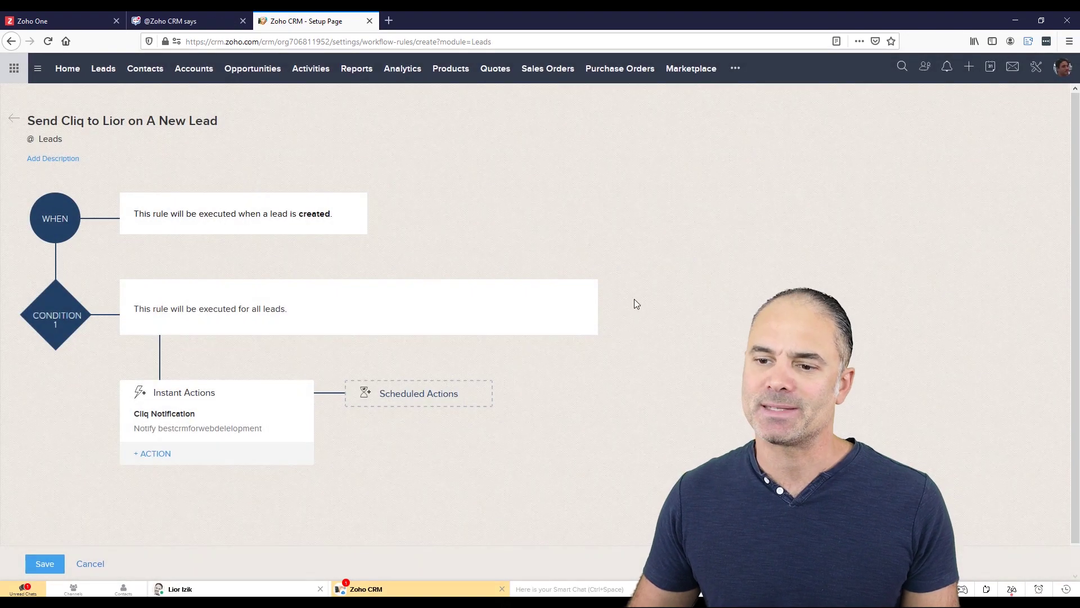
{"action": "left_click", "coordinate": [44, 563]}
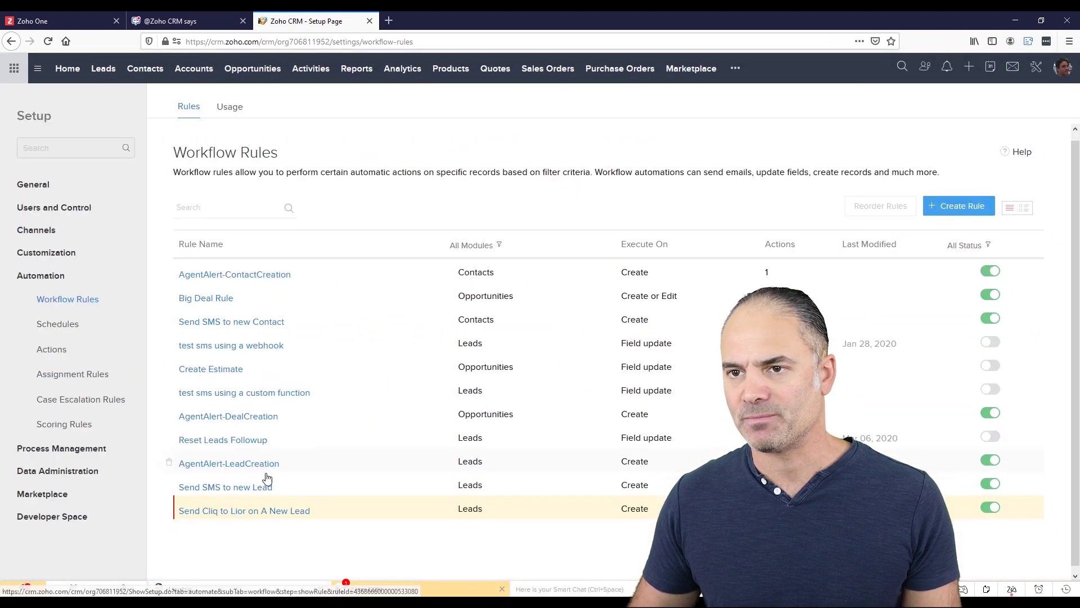
Clone the first Beyonce Knowles lead in the Leads module, close the Zoho CRM bot's chat and save the copy as a new lead
{"action": "left_click", "coordinate": [103, 68]}
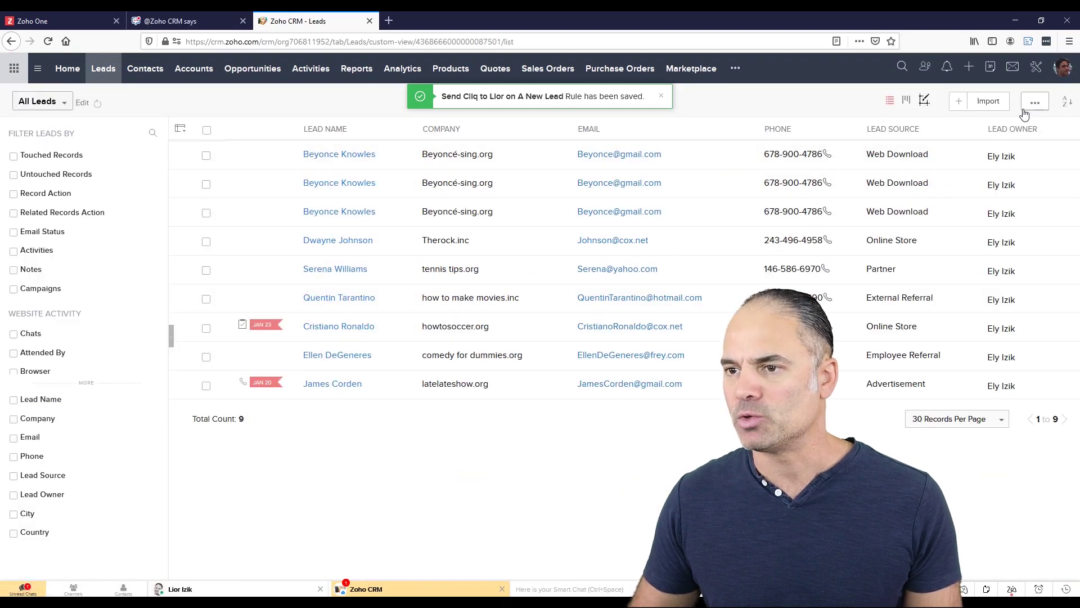
{"action": "left_click", "coordinate": [364, 155]}
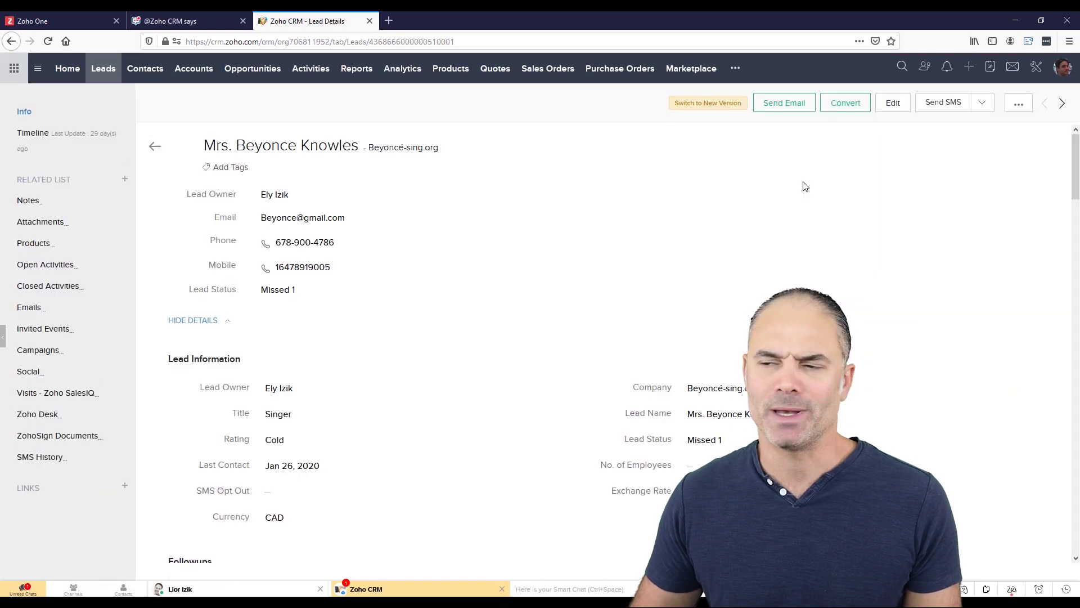
{"action": "left_click", "coordinate": [1018, 104]}
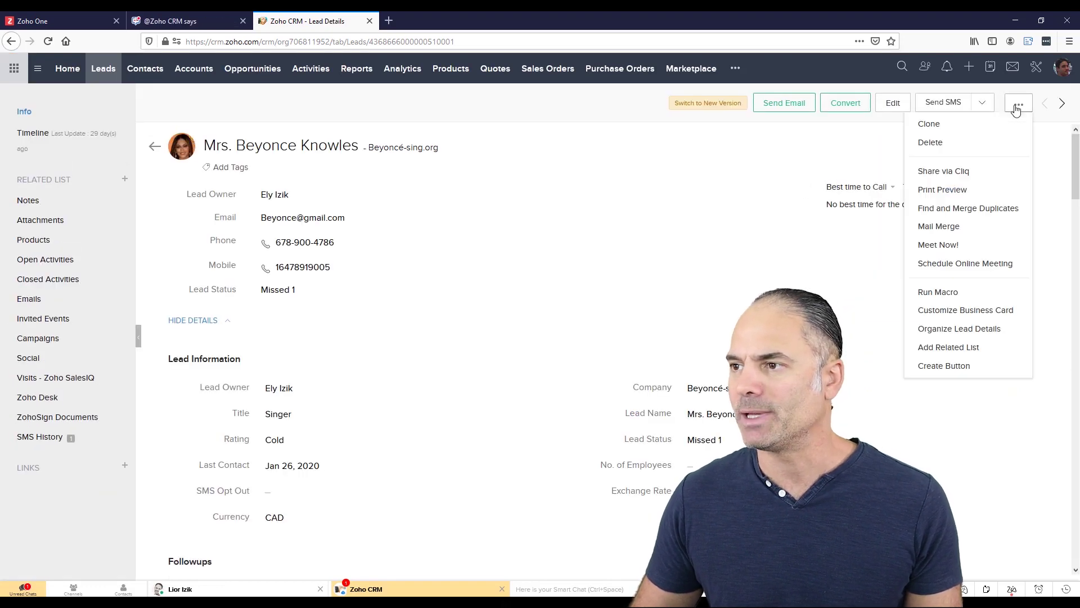
{"action": "left_click", "coordinate": [929, 123]}
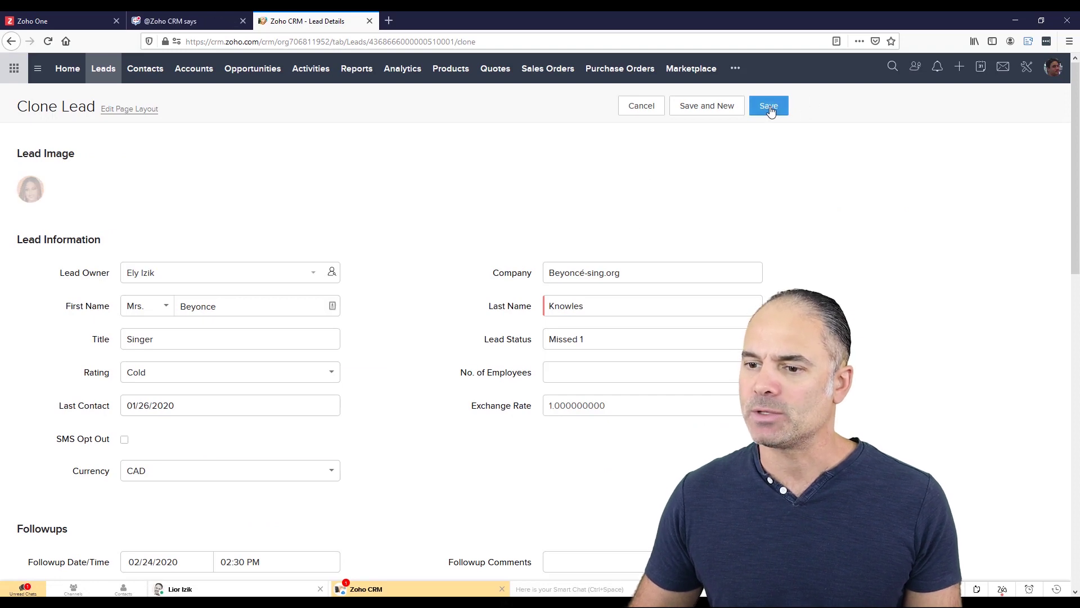
{"action": "left_click", "coordinate": [502, 588]}
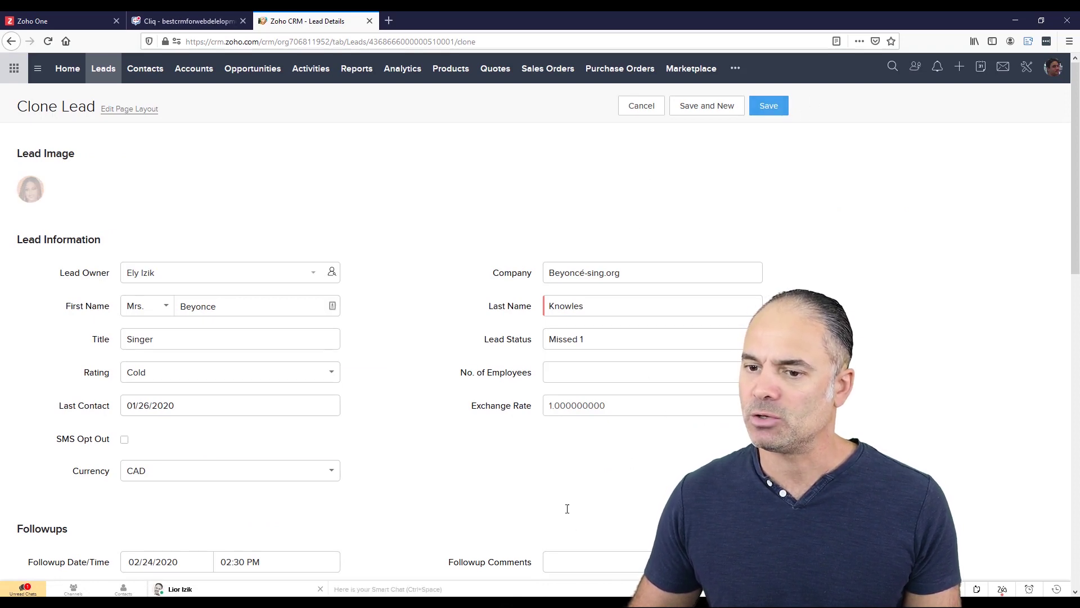
{"action": "left_click", "coordinate": [768, 106]}
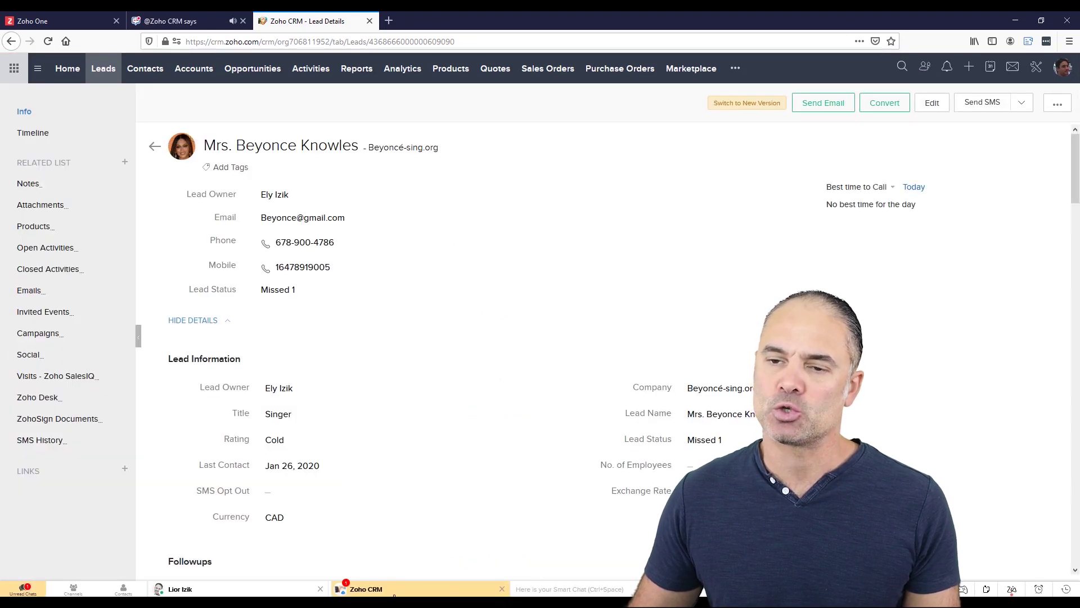
Read the Zoho CRM bot's new-lead message in the chat and open the linked lead record
{"action": "left_click", "coordinate": [416, 590]}
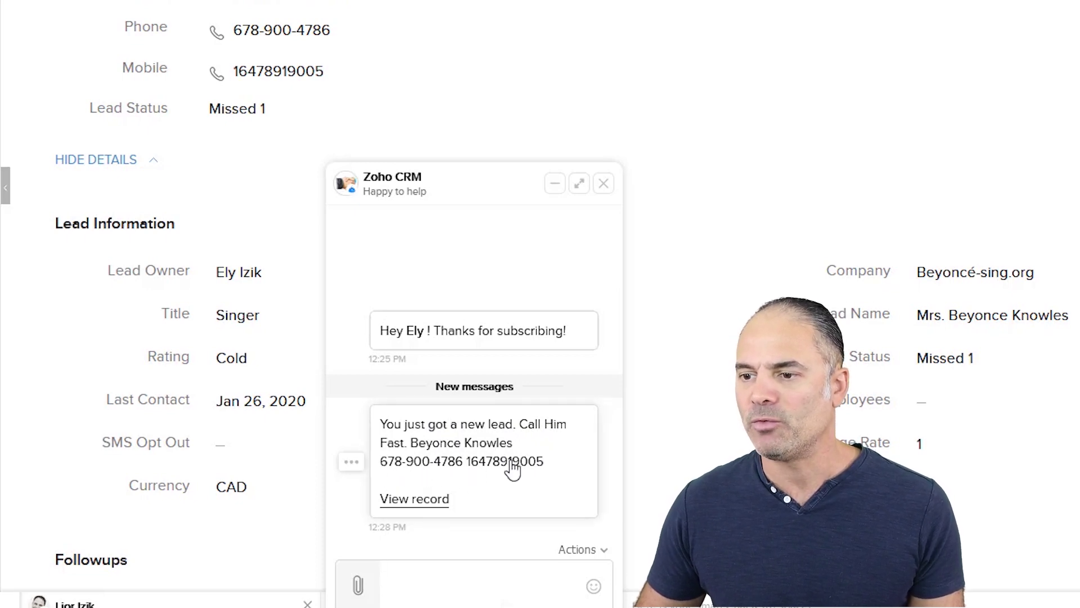
{"action": "left_click", "coordinate": [419, 507]}
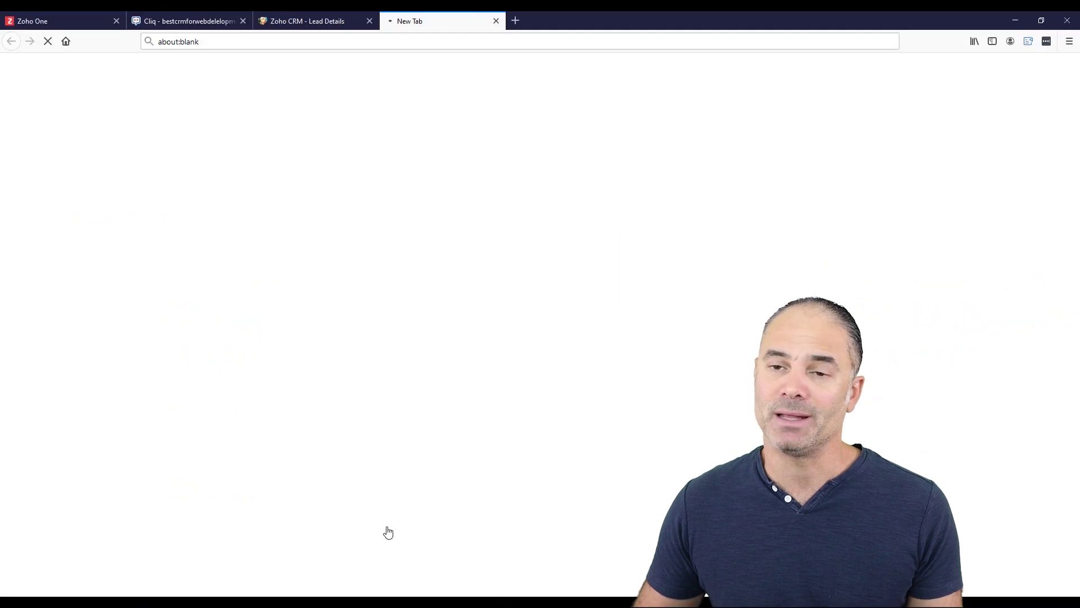